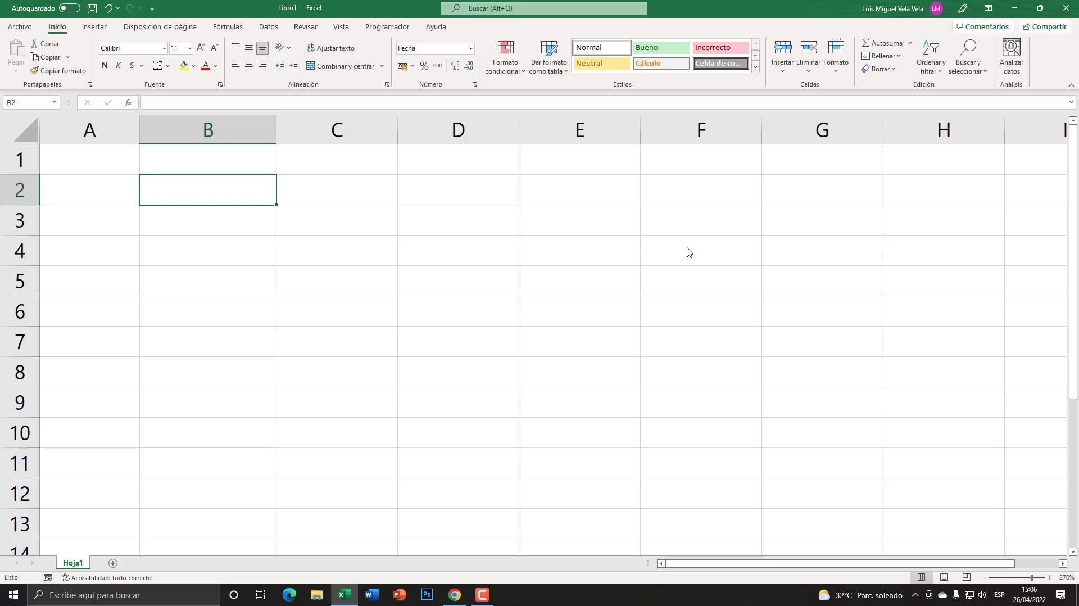
Enter the dates 01/01/2024 in B2 and 02/02/2025 in B3
type("01/0")
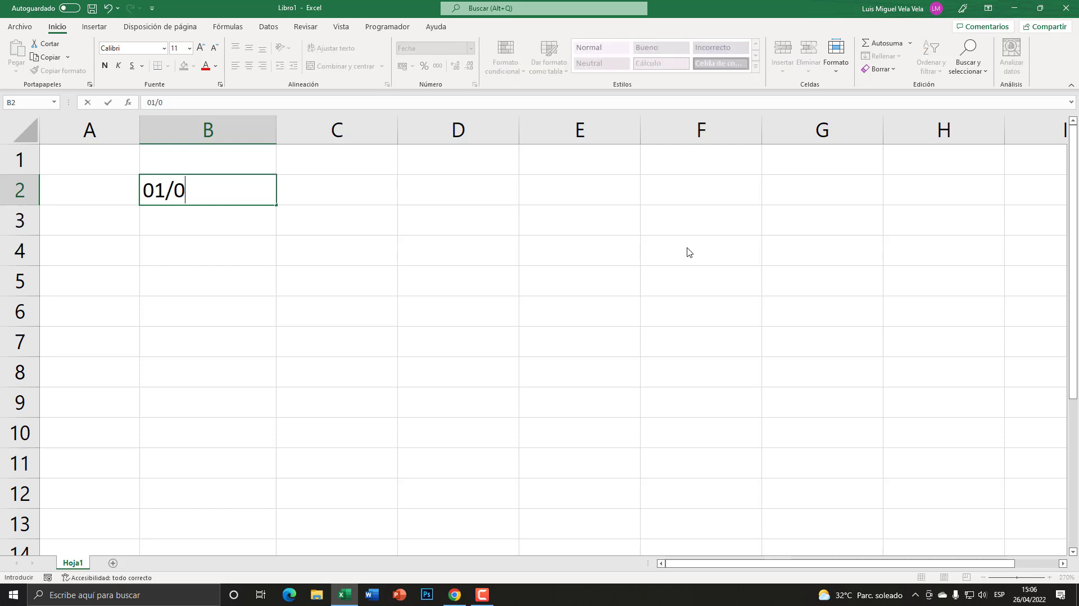
type("1/202")
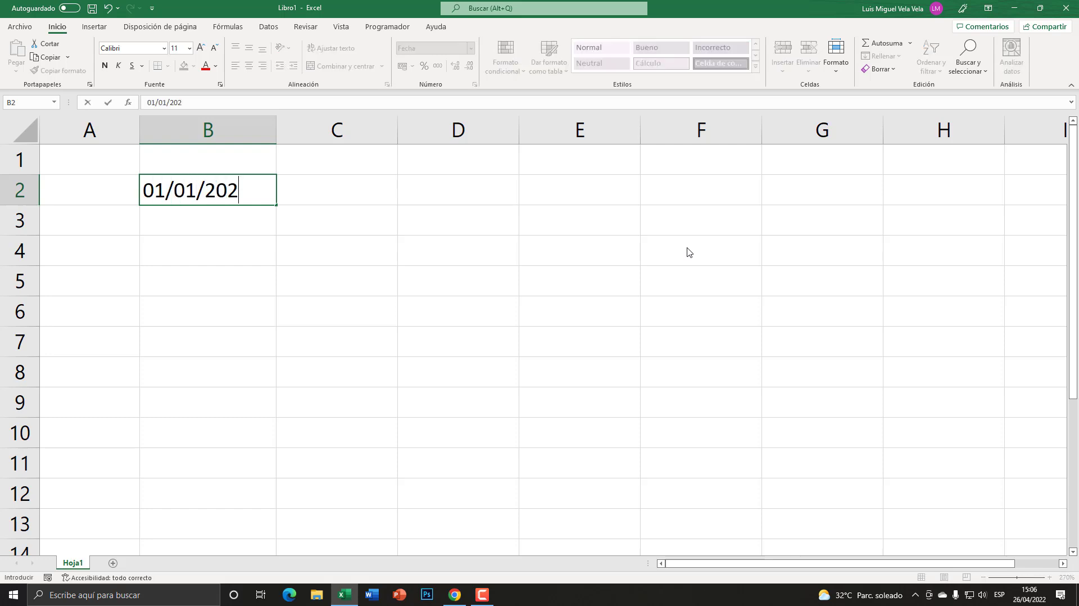
type("4")
key("Return")
type("02/")
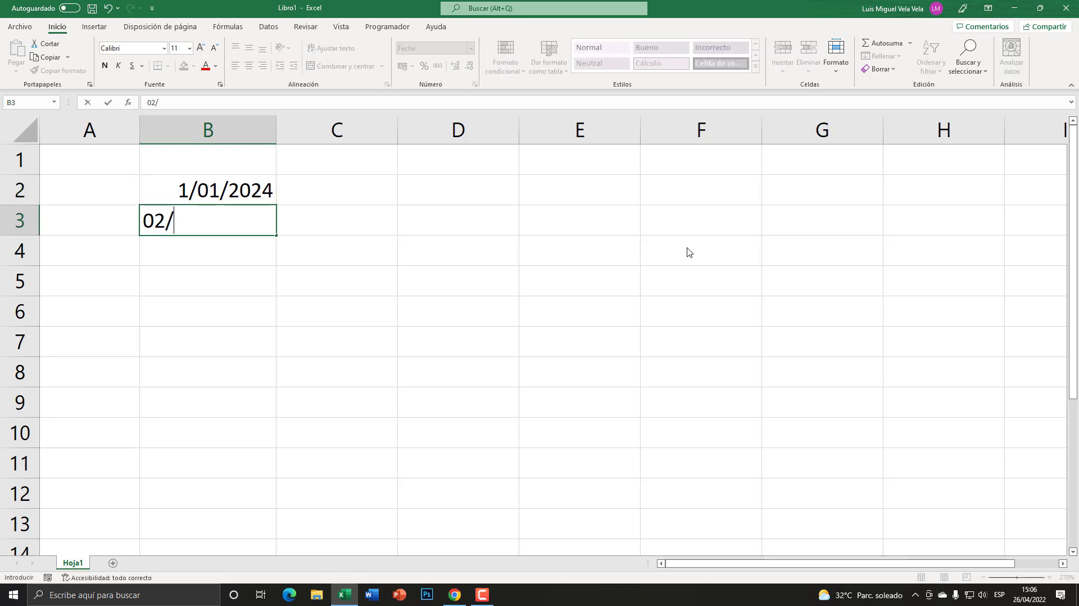
type("02/2")
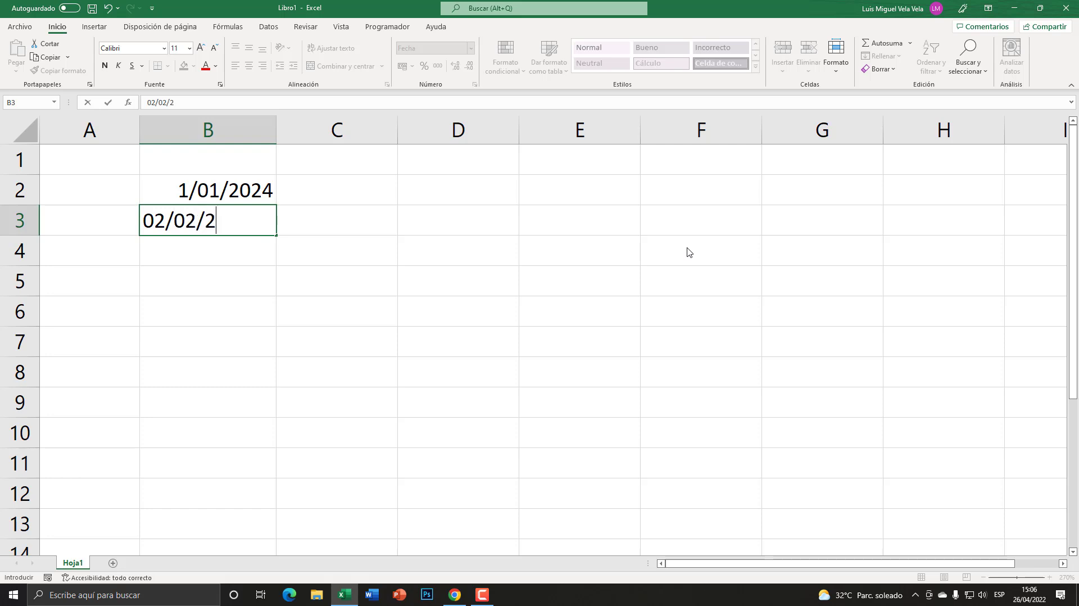
type("025")
left_click(371, 186)
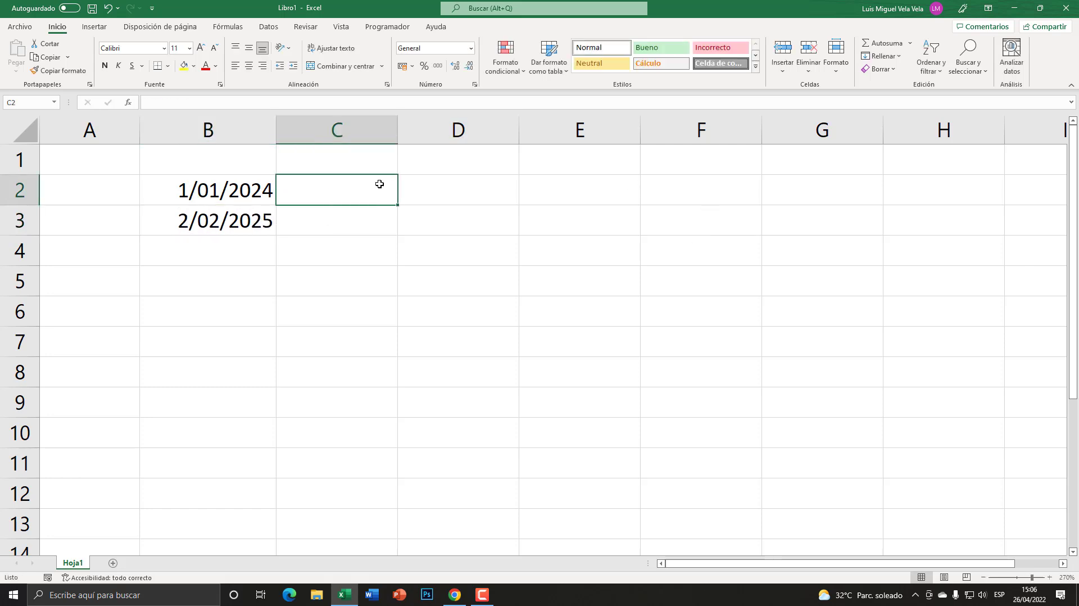
Left-align the whole of column B
left_click(208, 130)
left_click(235, 66)
left_click(299, 190)
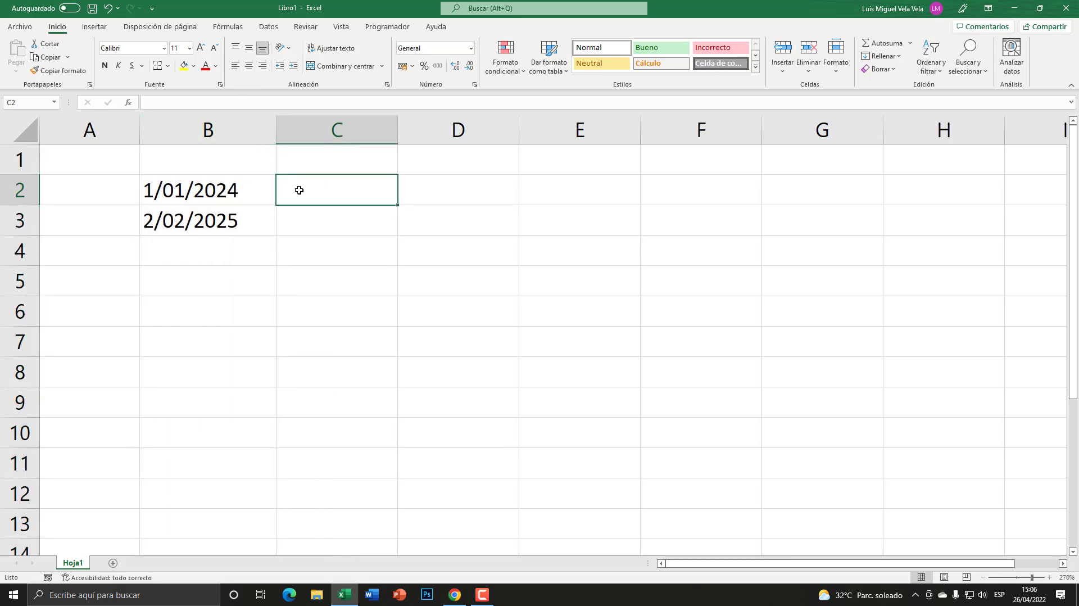
Enter =TEXTO(B2;"dddd") in C2 to show the full weekday name lunes
type("=")
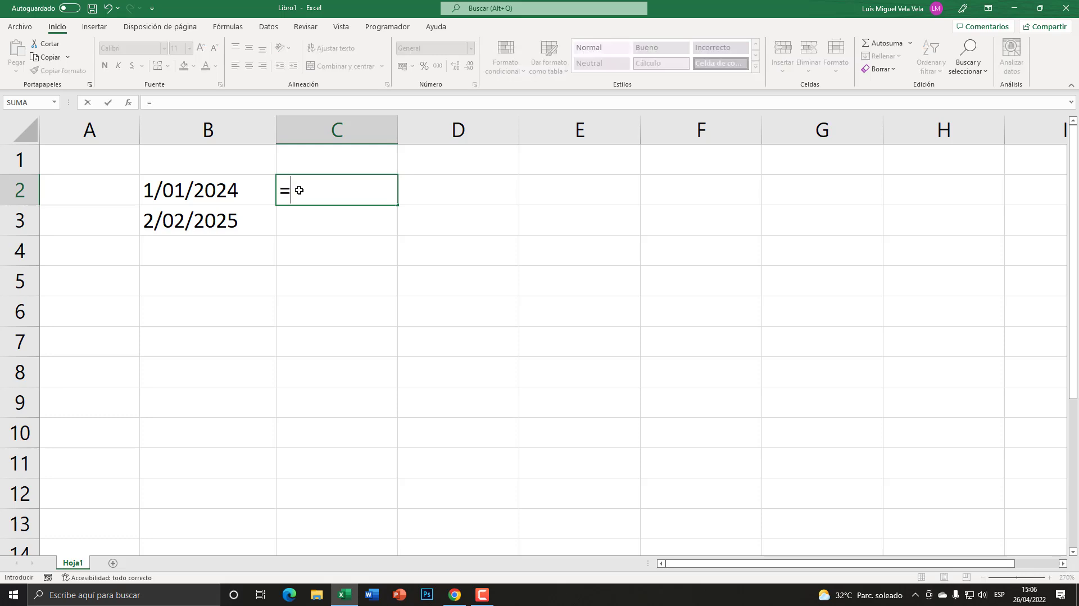
type("texto")
key("Tab")
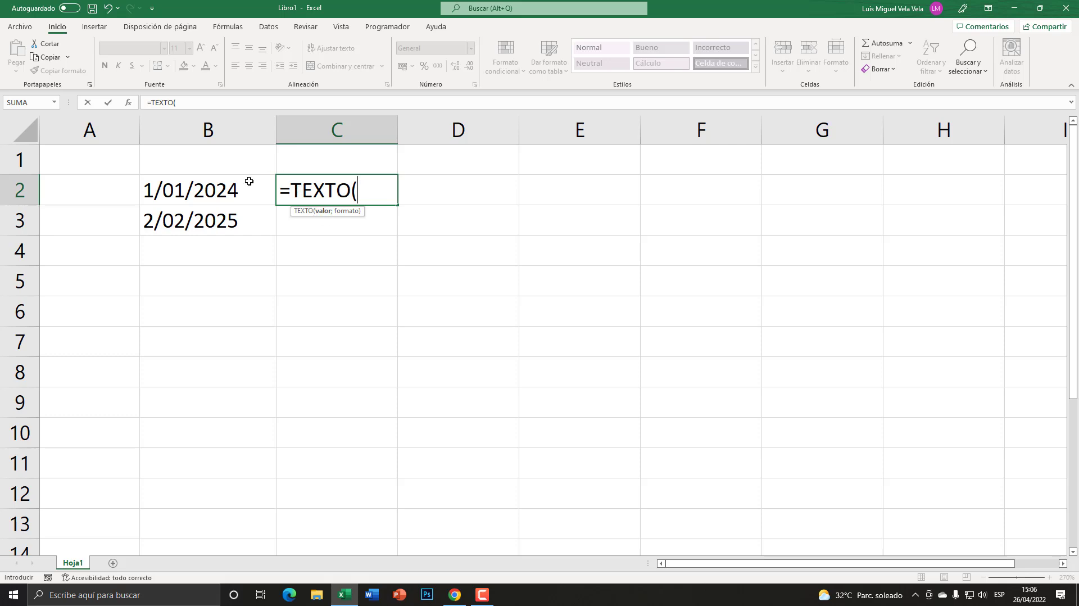
left_click(216, 189)
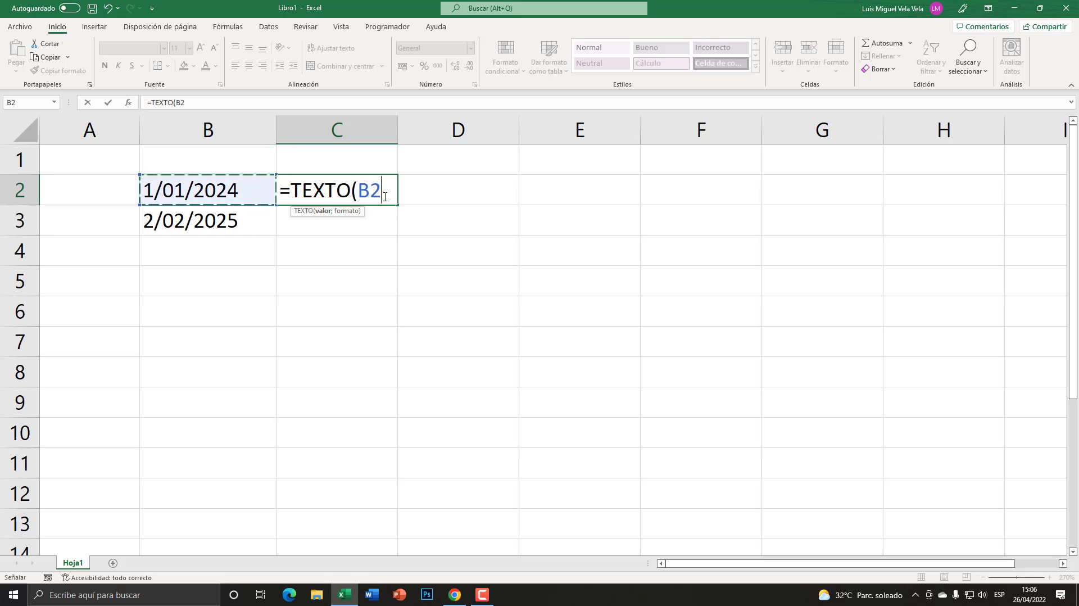
type(";")
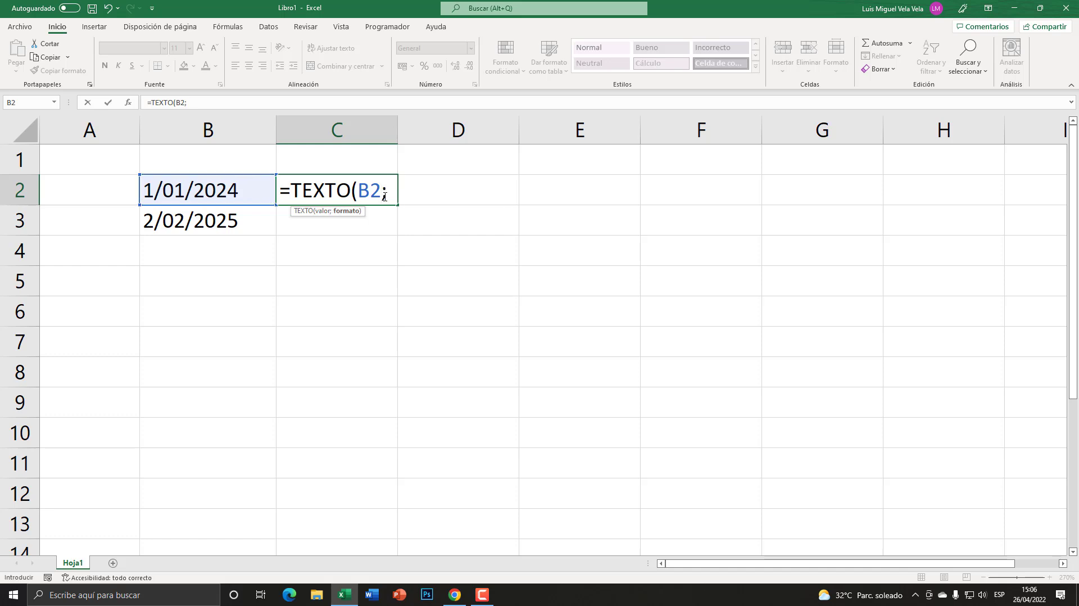
type("\"\"")
left_click(397, 193)
type("dddd")
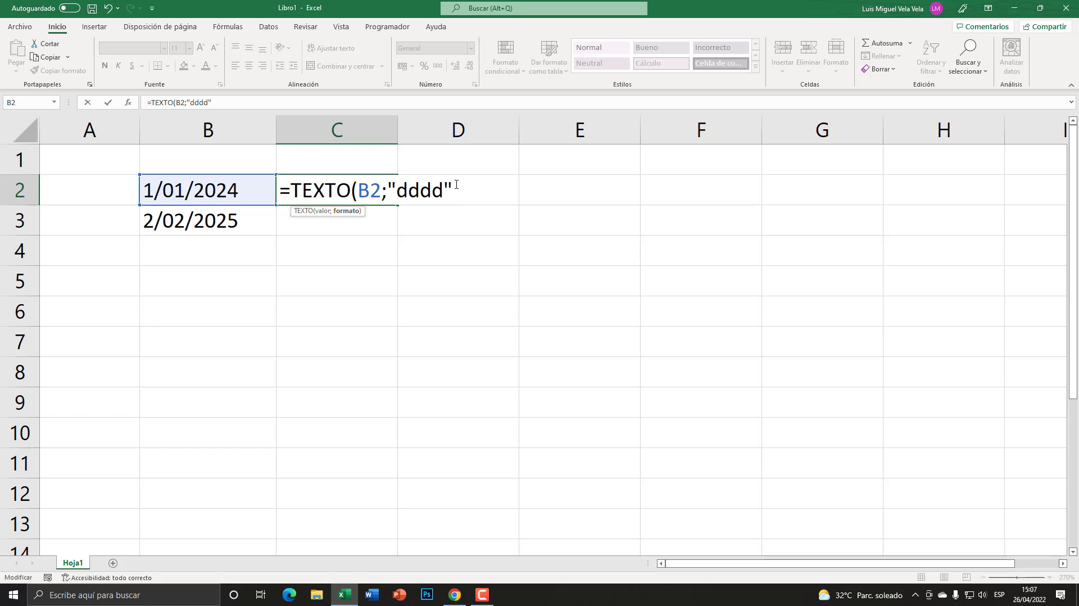
type(")")
key("Return")
Fill the weekday formula down to C3 so it shows domingo, checking B3's date
left_click(361, 183)
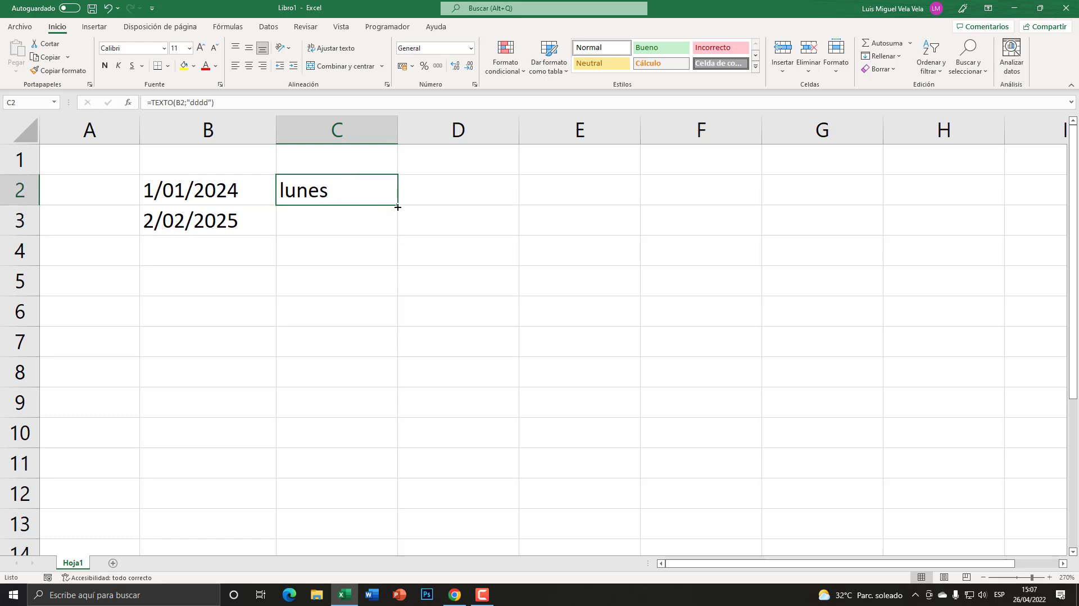
left_click_drag(398, 207, 397, 235)
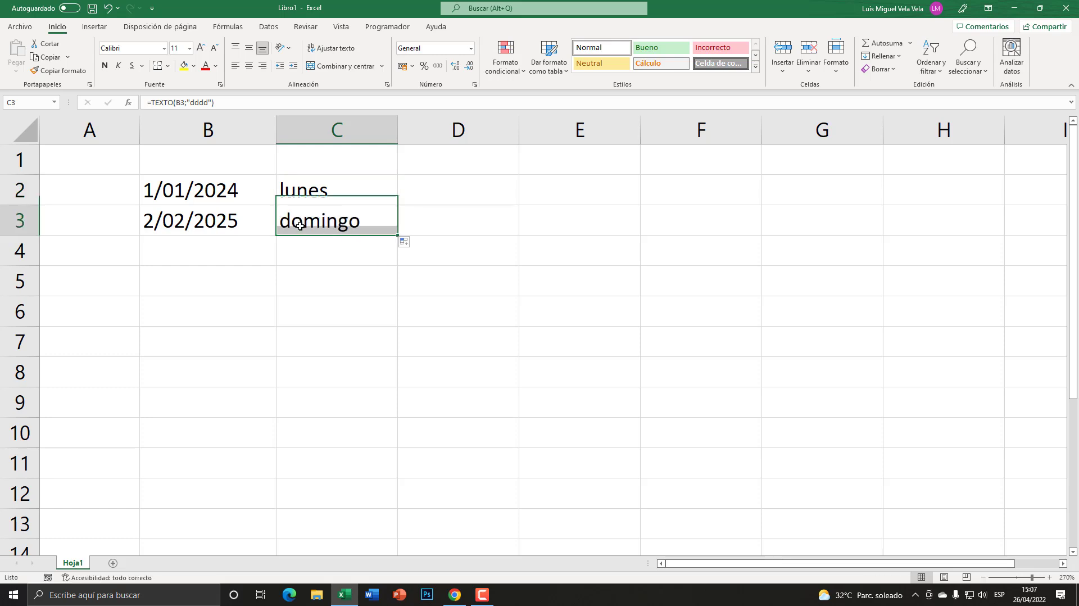
left_click(176, 224)
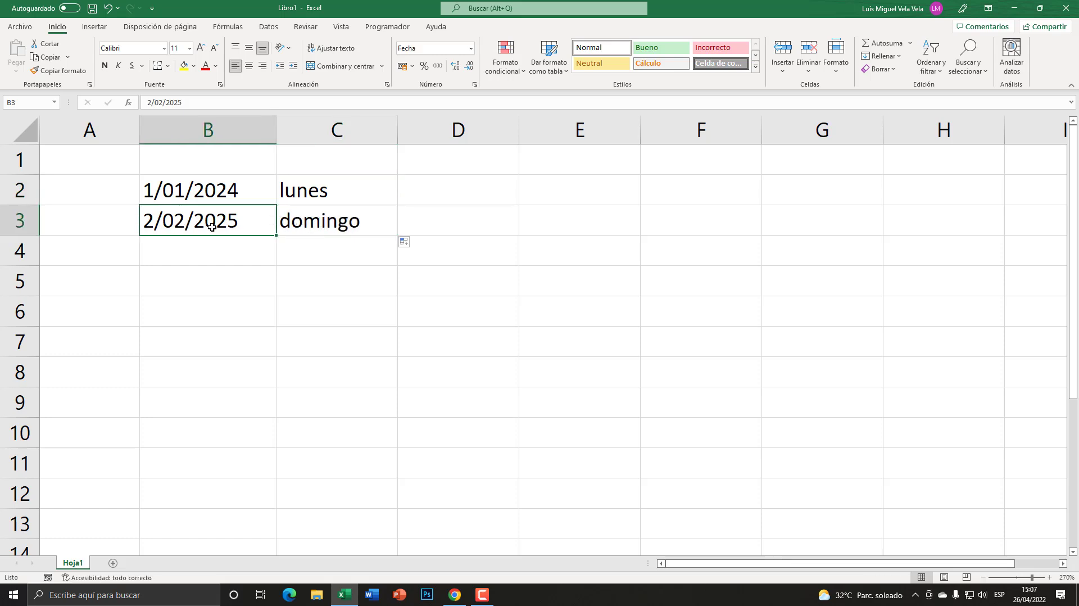
left_click(315, 225)
Change C2's format code from "dddd" to "ddd" and fill down, giving lun and dom
double_click(329, 191)
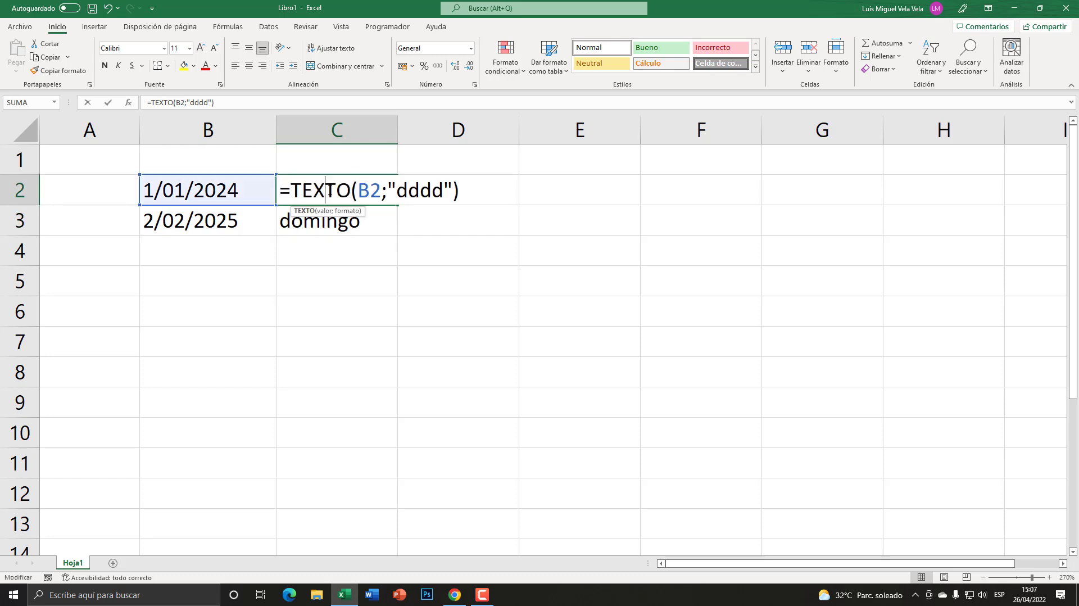
left_click_drag(444, 191, 396, 191)
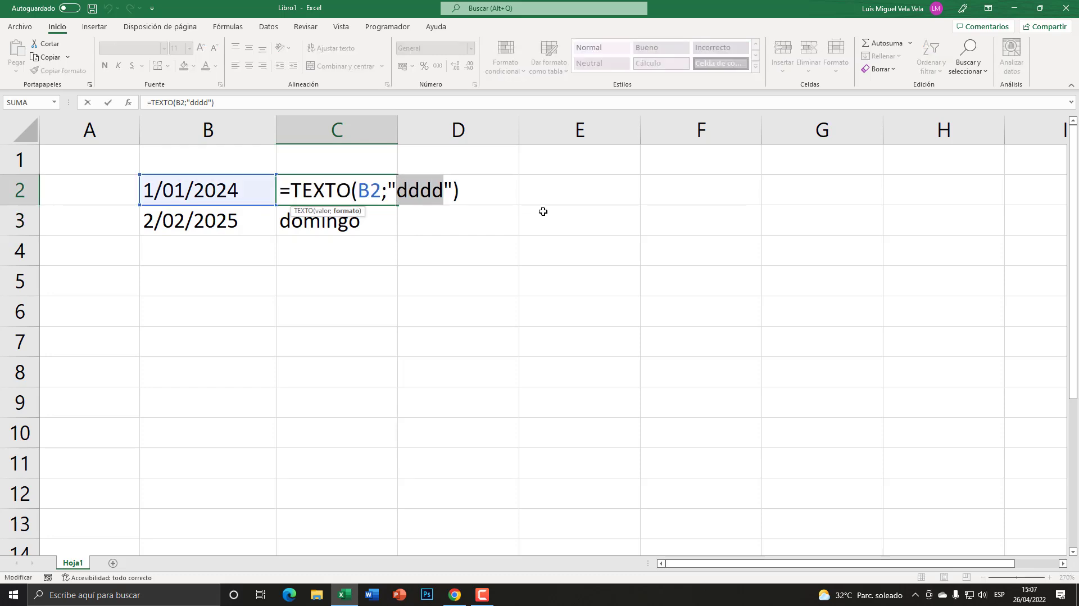
type("ddd")
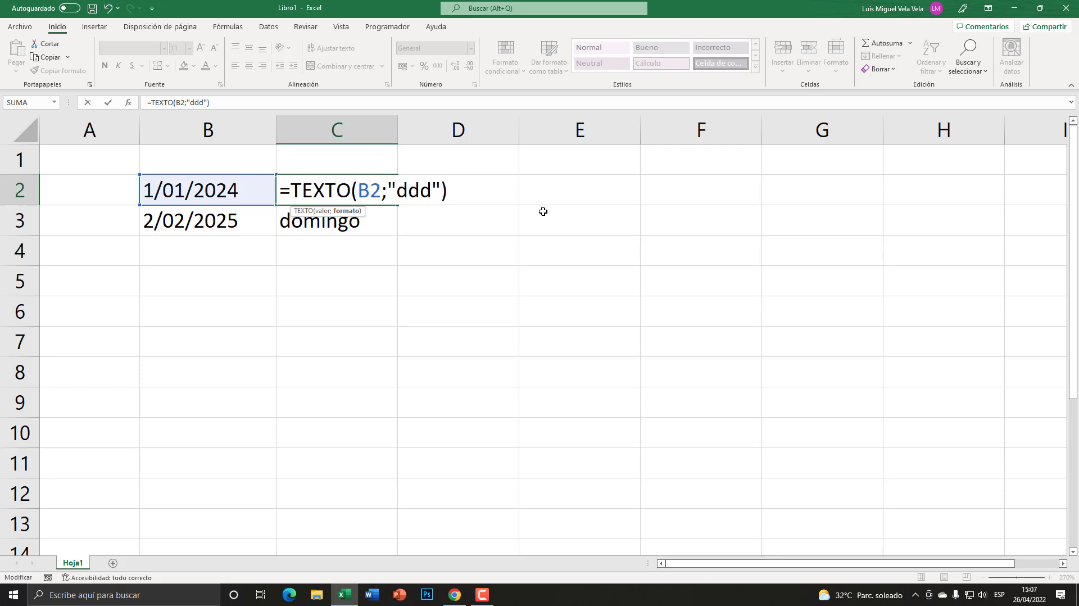
key("Return")
left_click(345, 189)
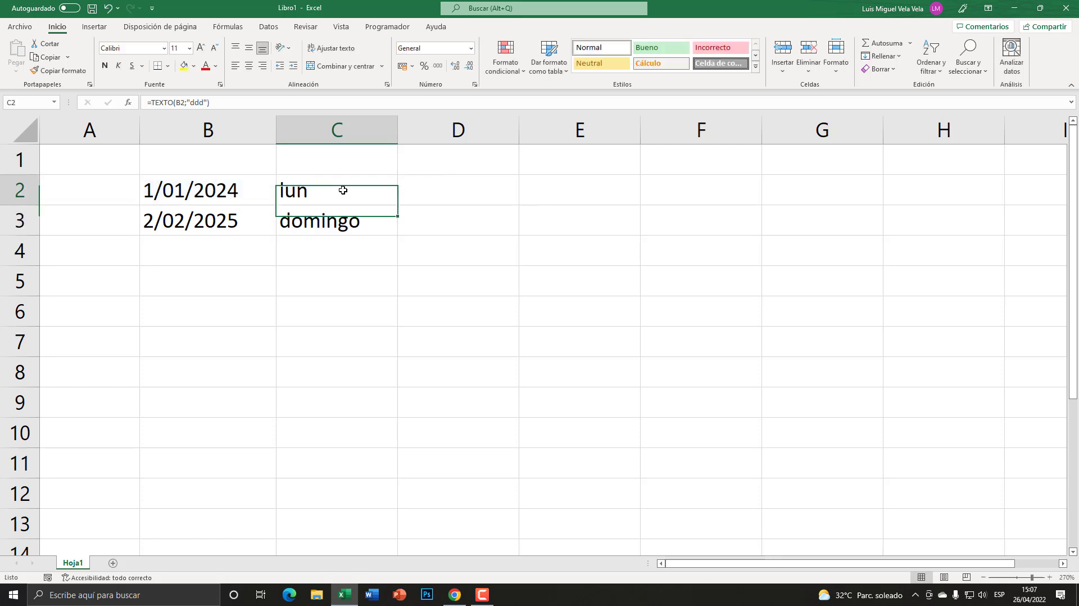
left_click_drag(399, 205, 400, 231)
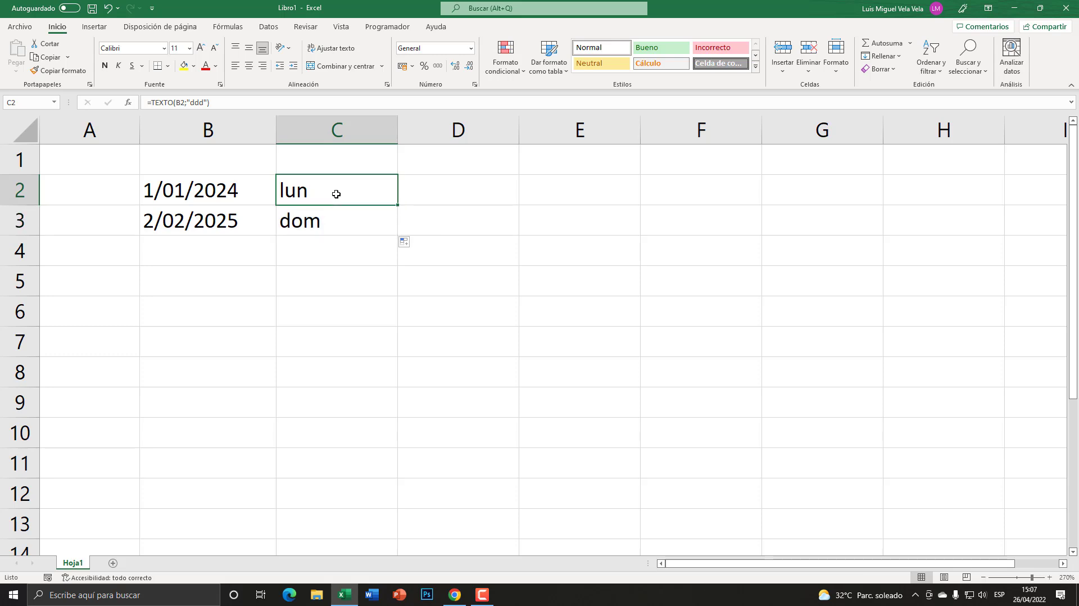
double_click(337, 194)
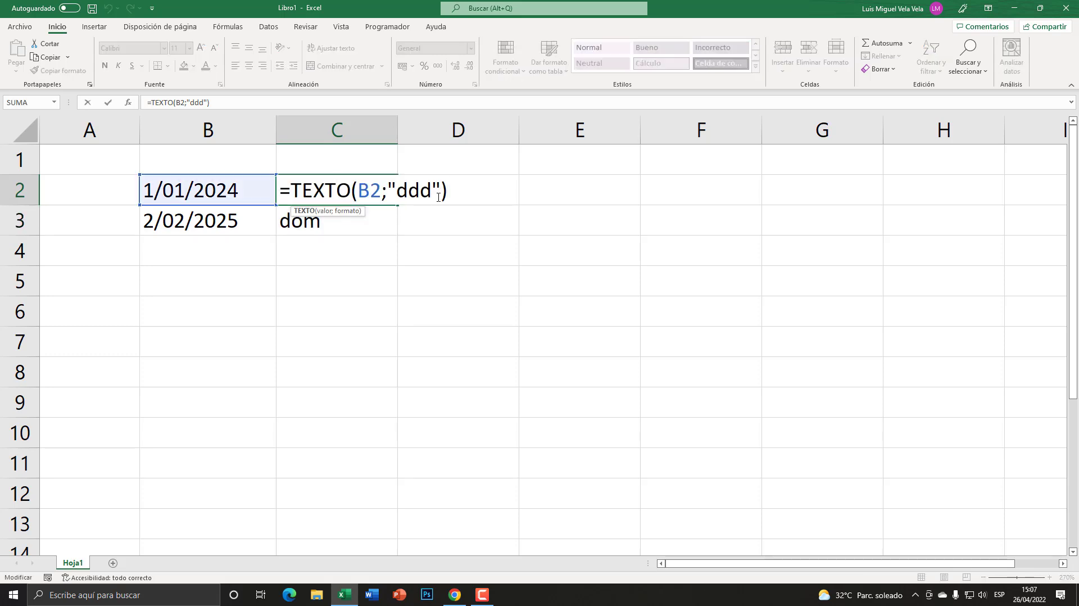
Change C2's format code to "dd" for the two-digit day number and fill down to C3
left_click_drag(434, 191, 398, 192)
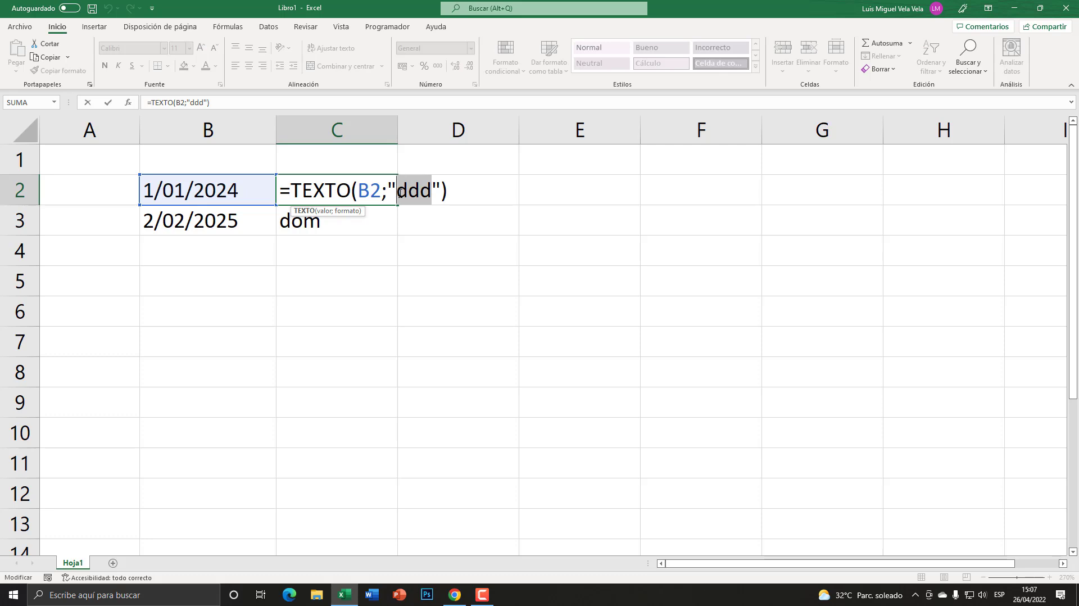
left_click(433, 192)
key("BackSpace")
key("Return")
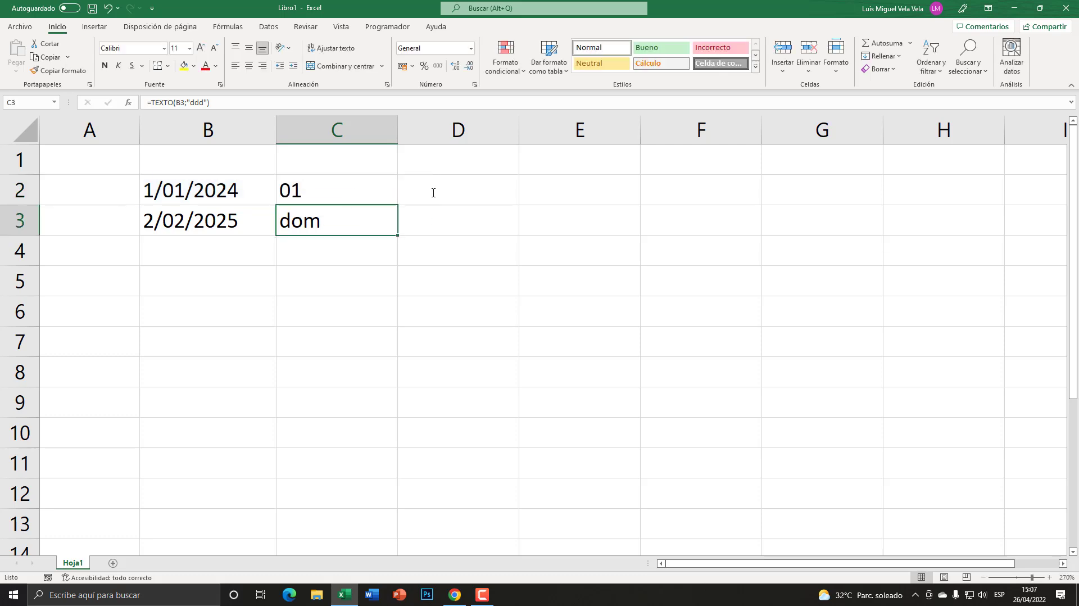
left_click(390, 201)
left_click_drag(403, 206, 409, 232)
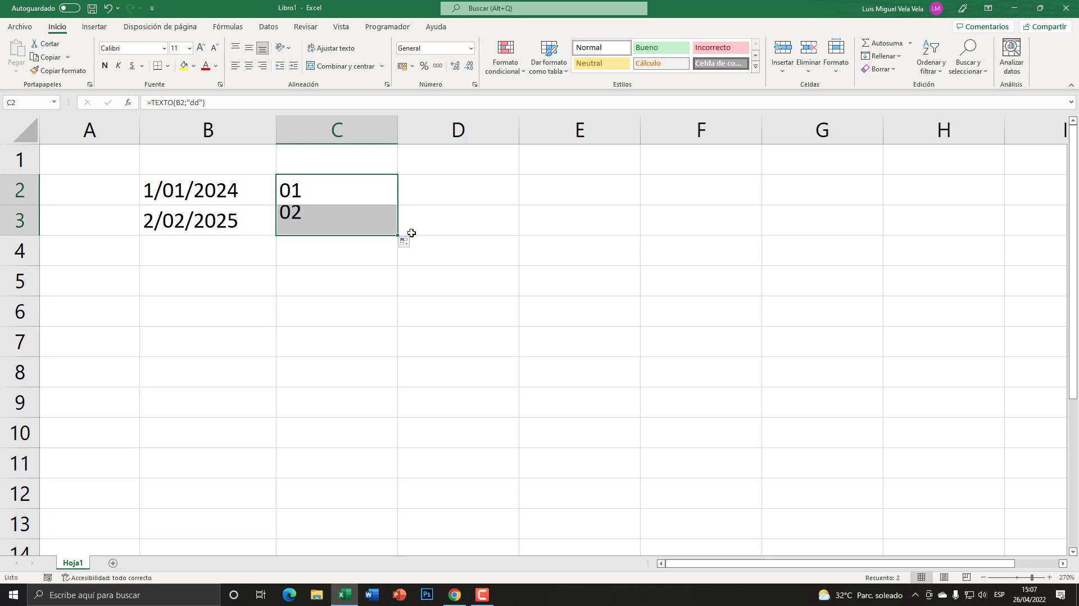
Shorten C2's format code to "d" for a single-digit day number
double_click(339, 192)
mouse_move(422, 186)
left_mouse_down()
mouse_move(409, 186)
mouse_move(399, 234)
left_mouse_up()
key("BackSpace")
key("ctrl+Return")
Restore the "dddd" format in C2 and fill down so C2:C3 show lunes and domingo
double_click(303, 186)
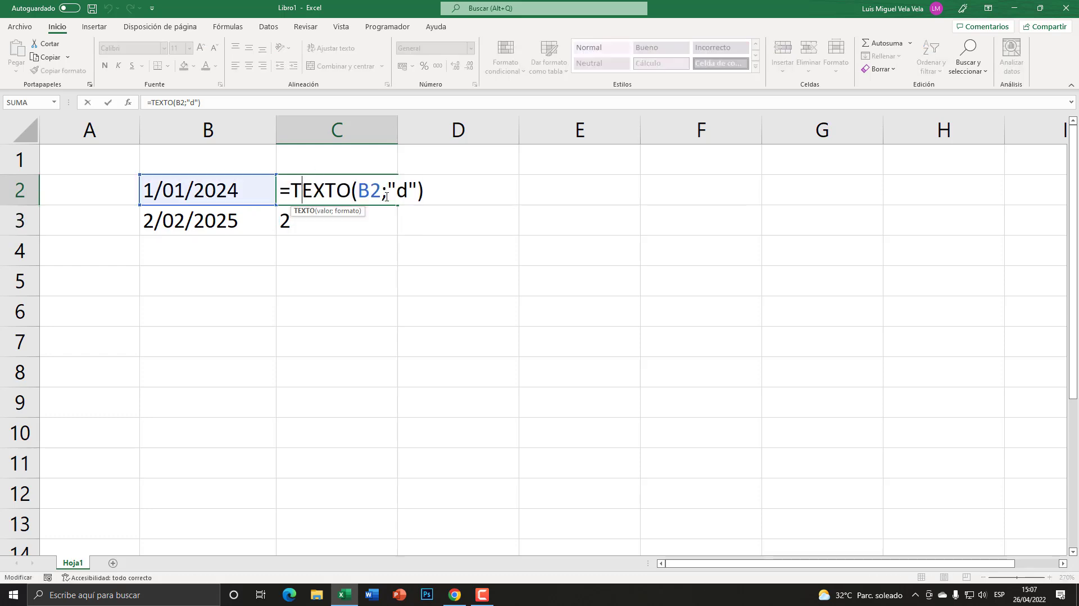
left_click(411, 191)
type("ddd")
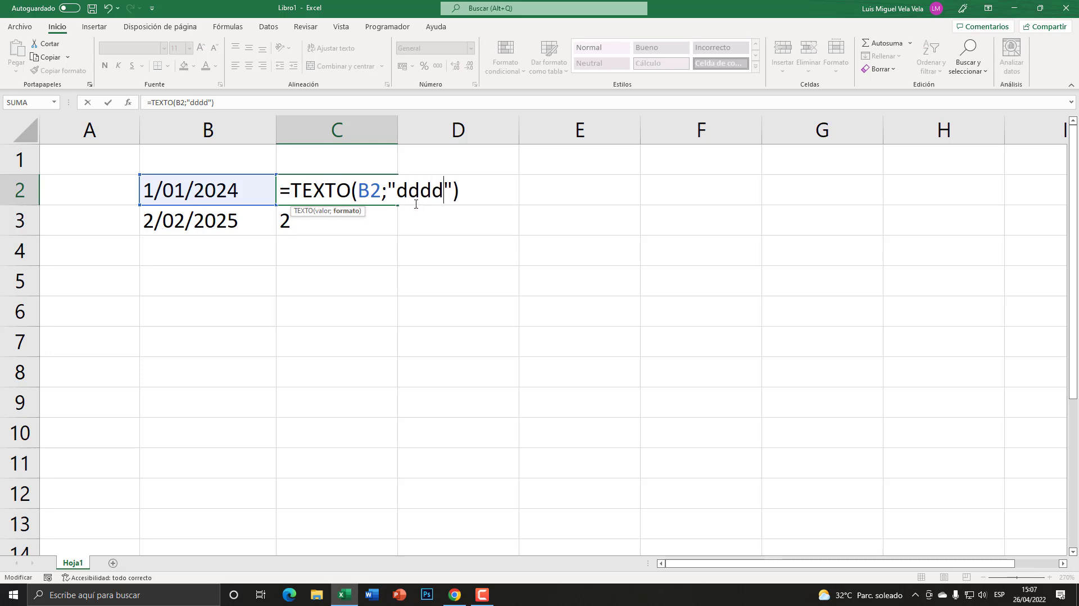
key("Return")
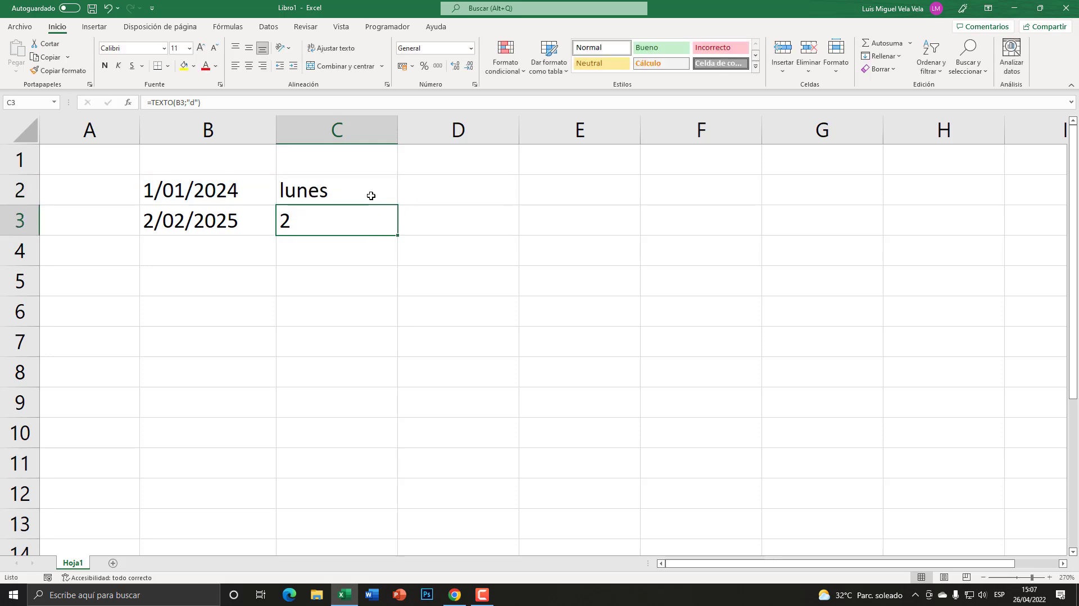
left_click(395, 199)
left_click_drag(398, 206, 398, 235)
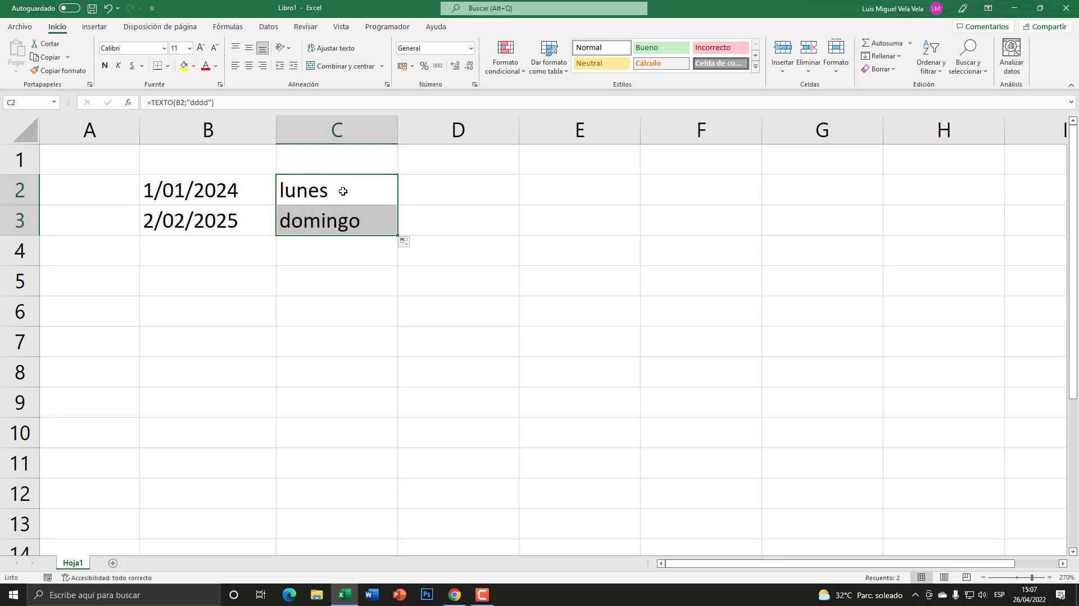
double_click(348, 195)
left_click_drag(445, 190, 398, 194)
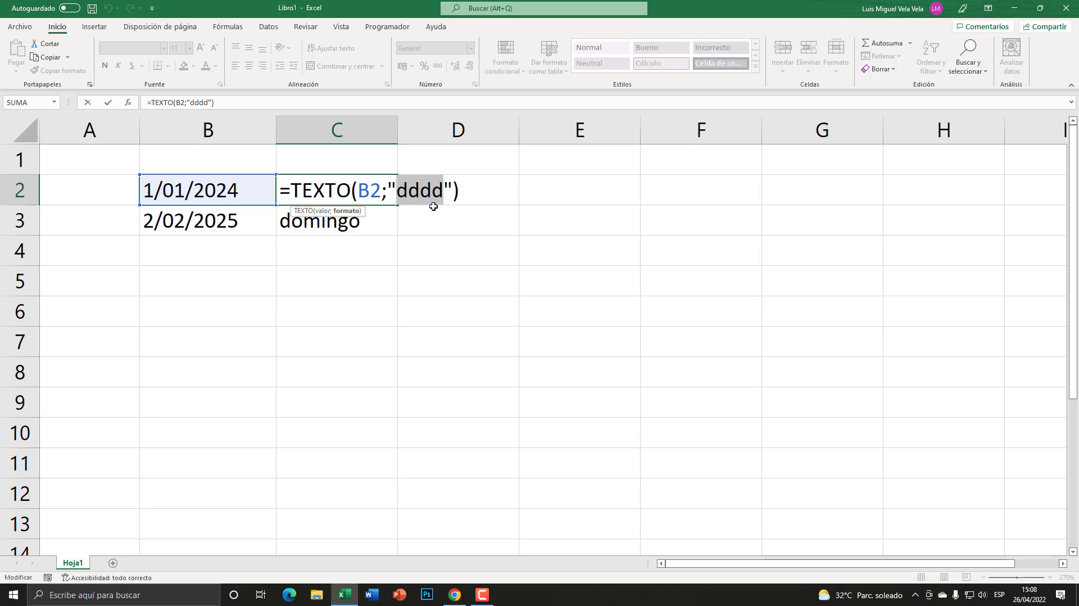
type("mmmm")
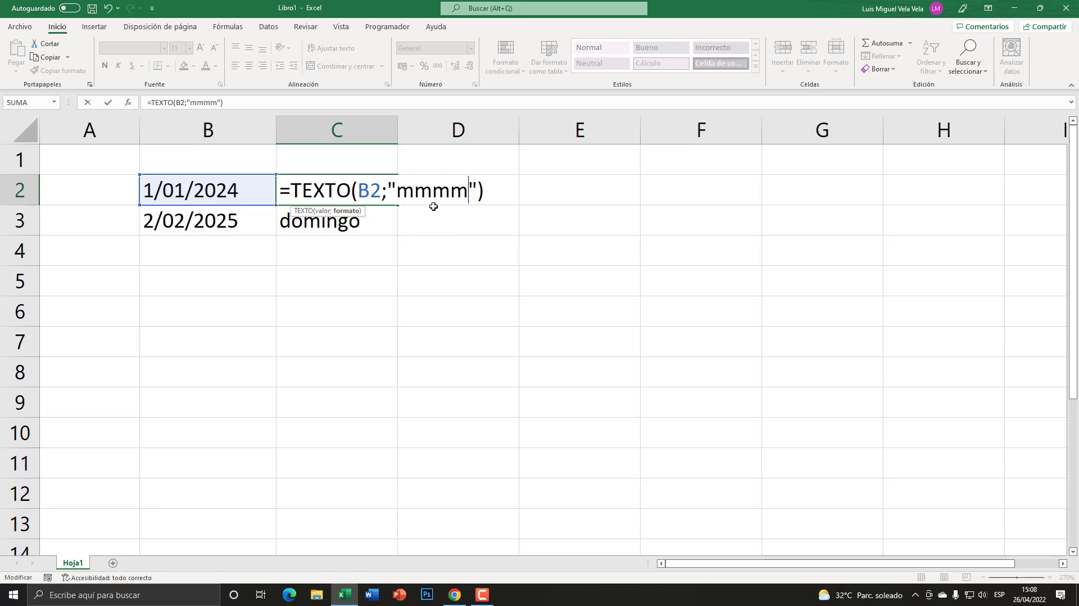
key("Return")
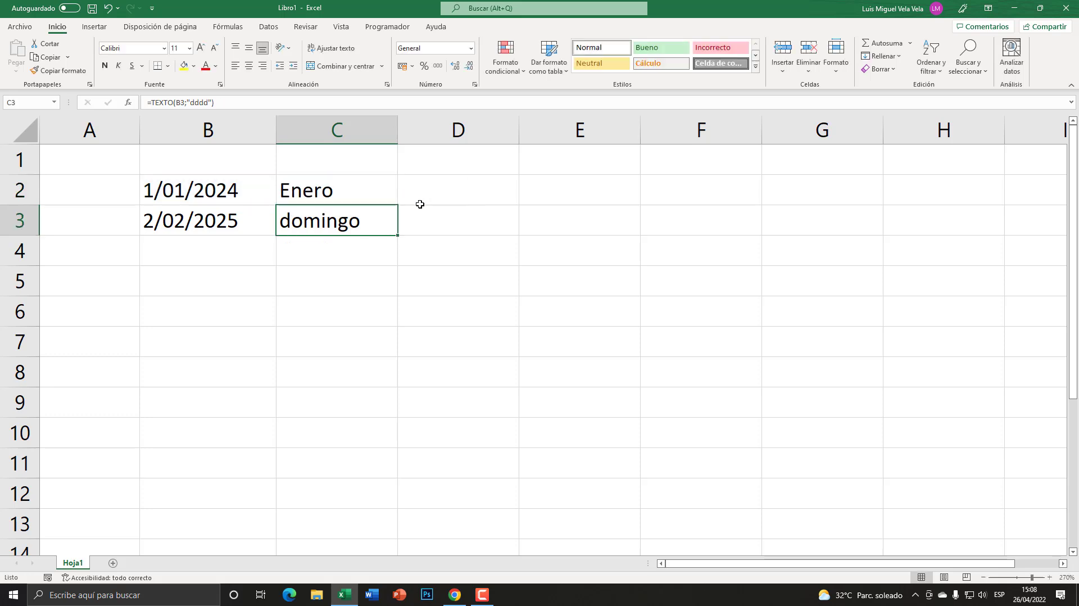
key("Up")
left_click_drag(402, 207, 402, 237)
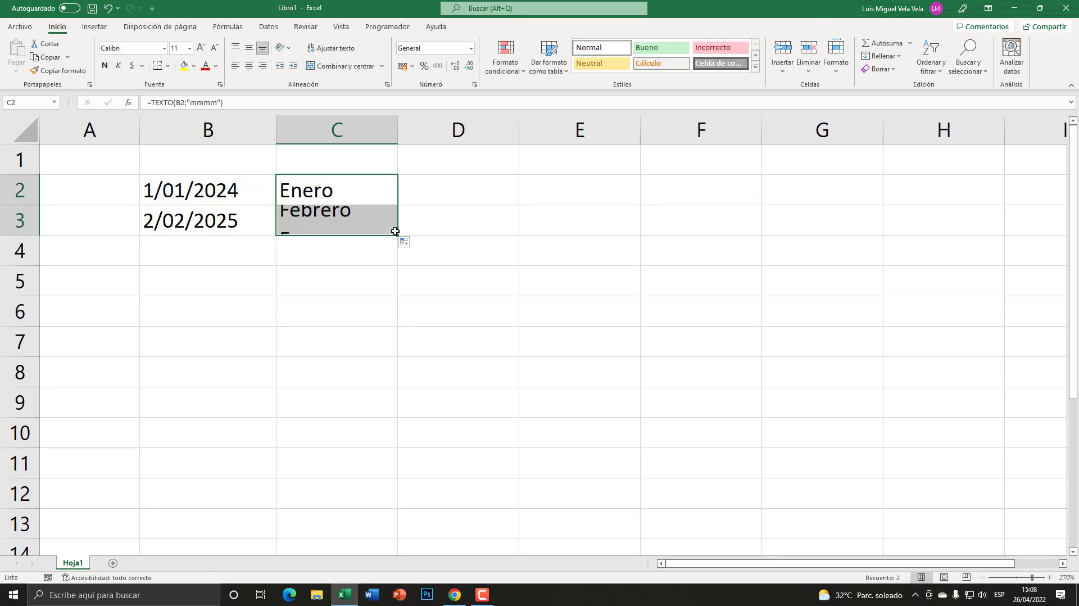
double_click(331, 191)
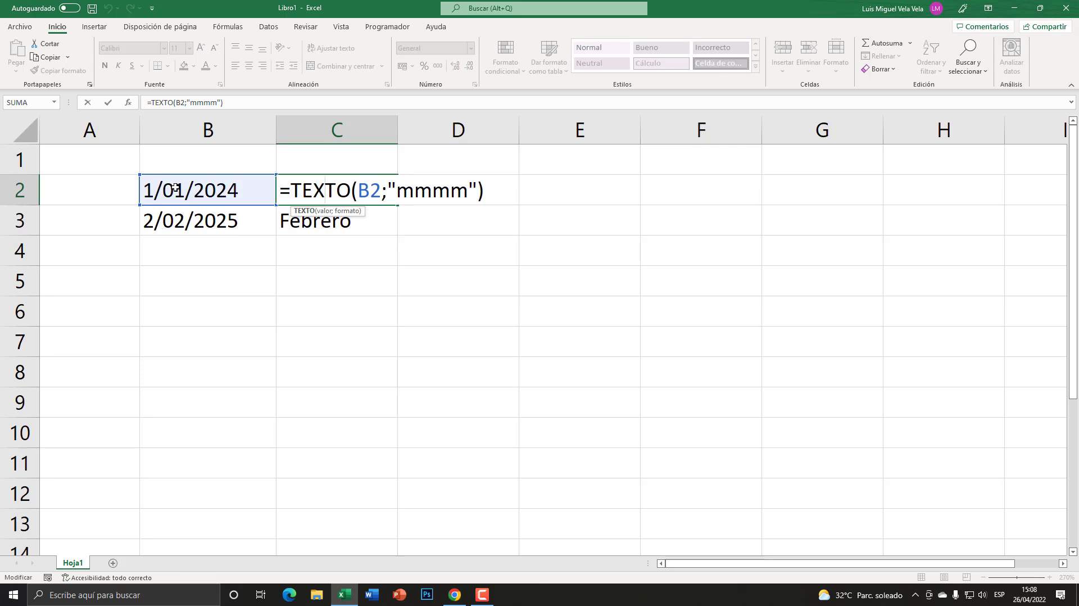
left_click_drag(470, 192, 397, 191)
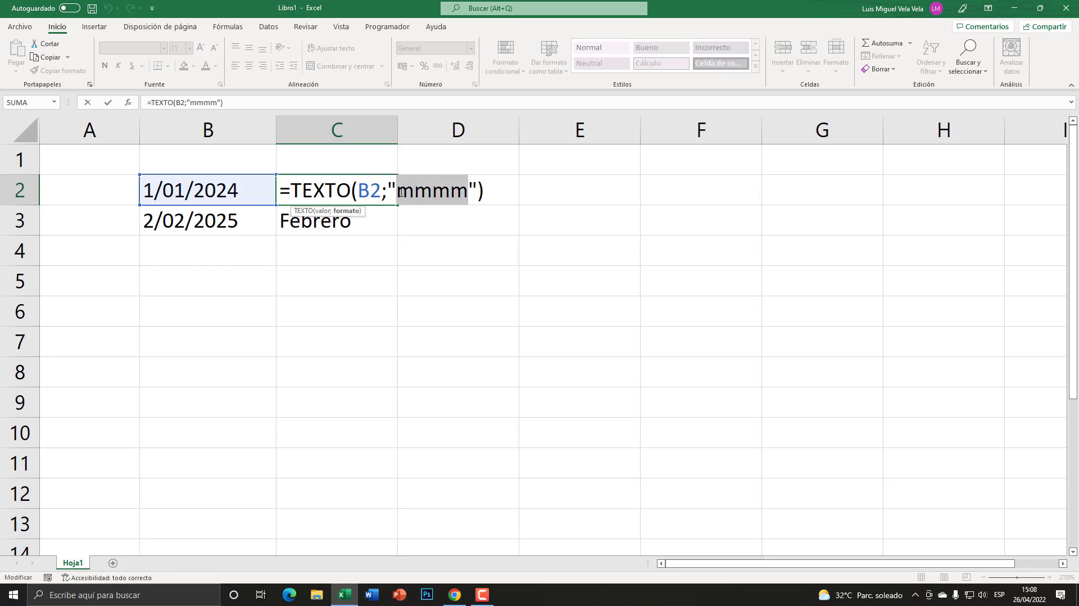
type("ddd")
key("Return")
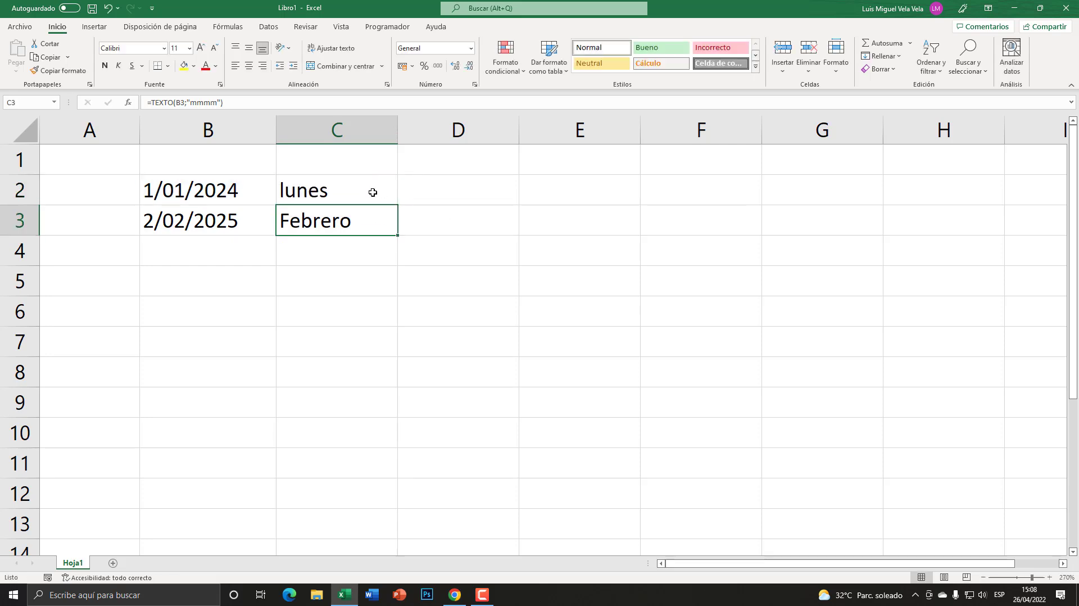
left_click(373, 193)
left_click_drag(397, 205, 397, 224)
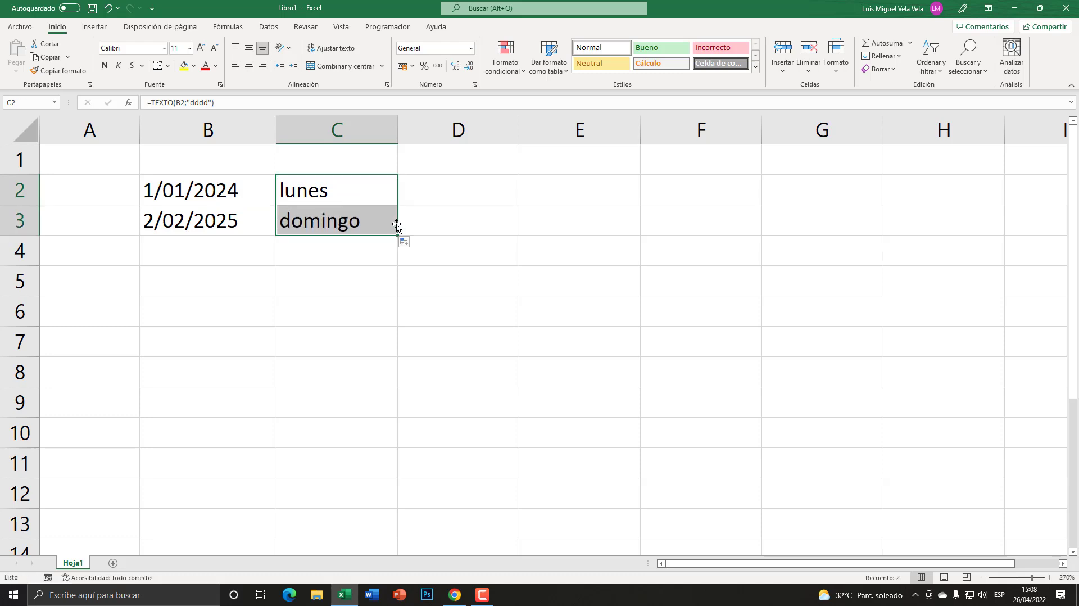
left_click(425, 189)
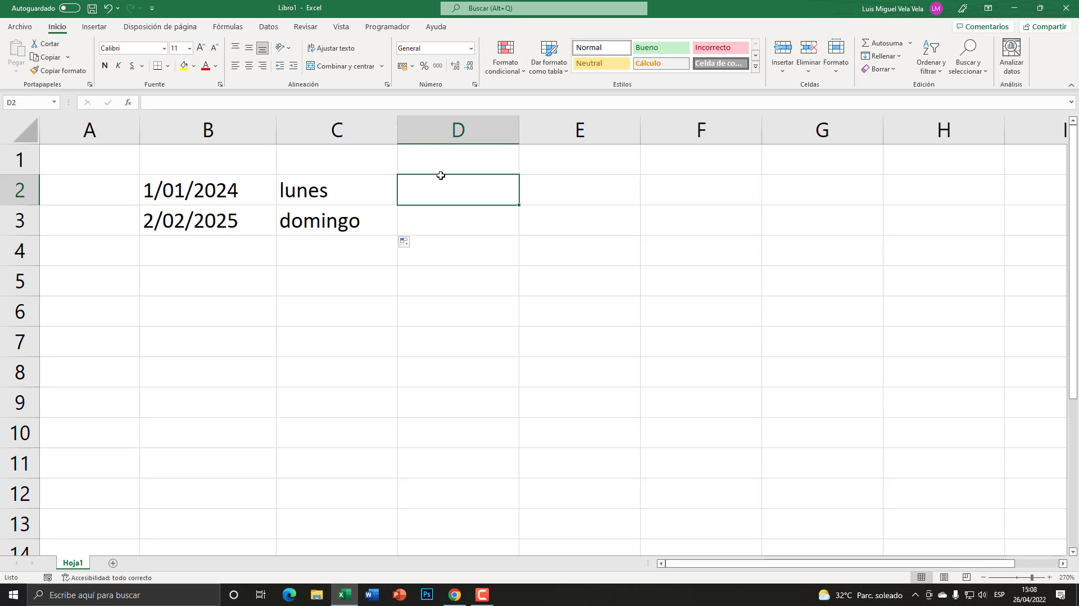
Give D2 the custom number format dddd through Formato de celdas > Personalizada
left_click(419, 223)
left_click(420, 187)
right_click(463, 192)
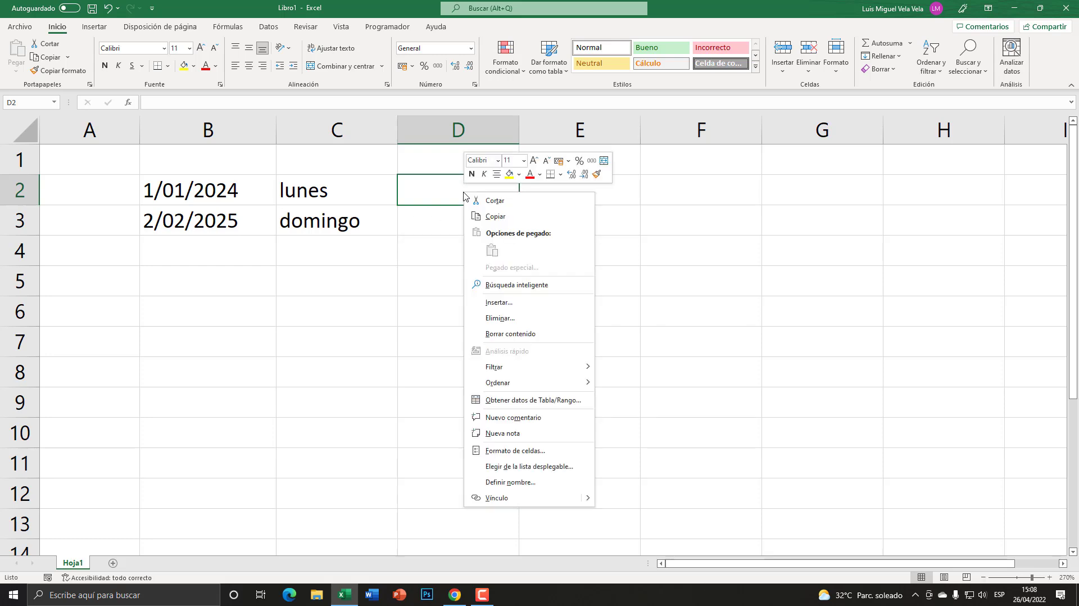
left_click(509, 451)
left_click_drag(492, 317, 485, 155)
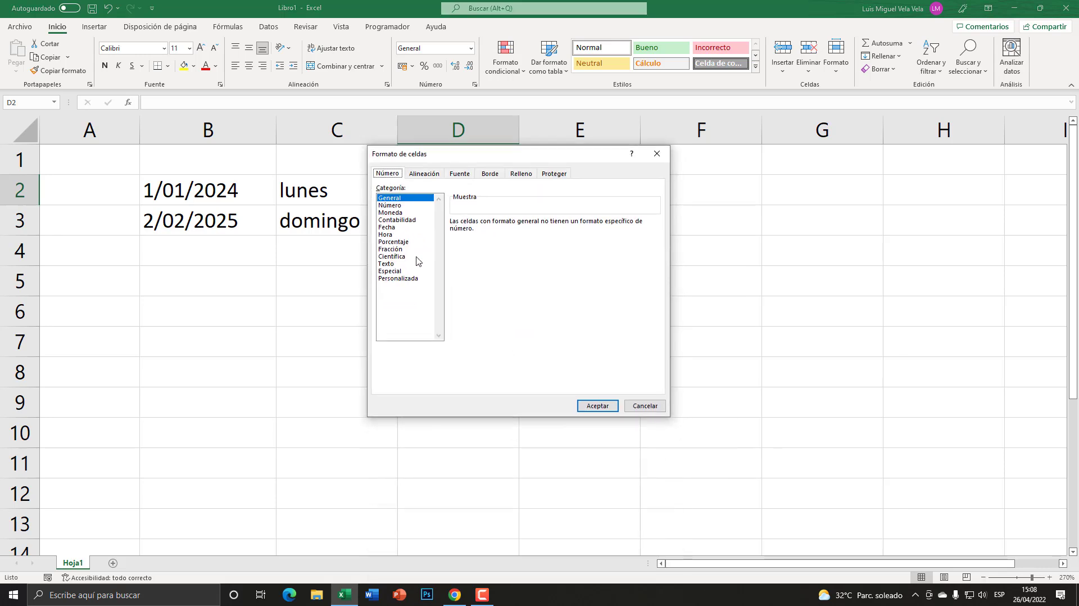
left_click(402, 279)
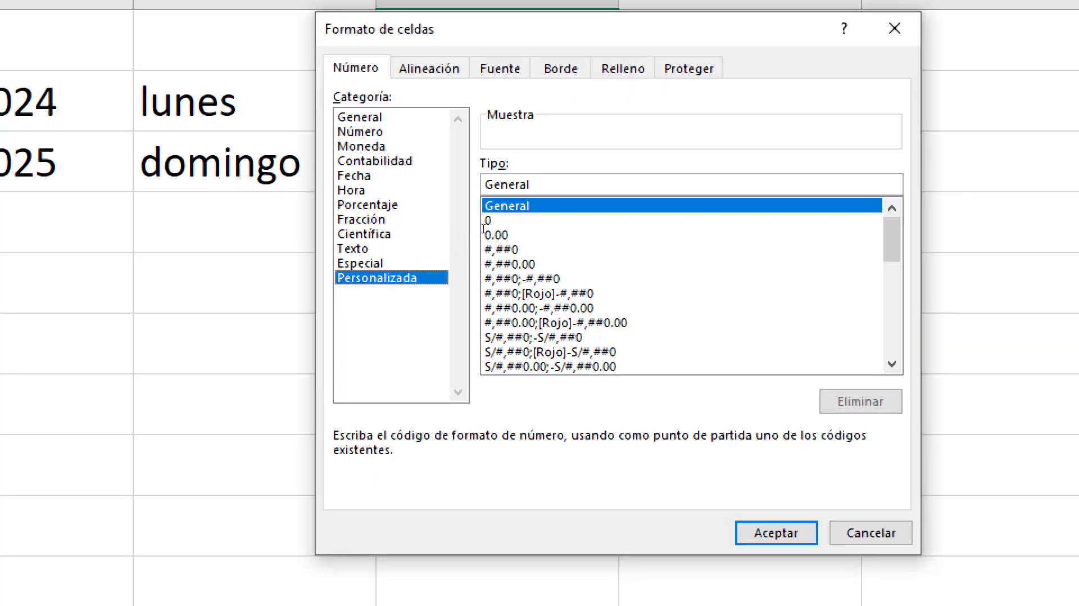
key("Tab")
type("d")
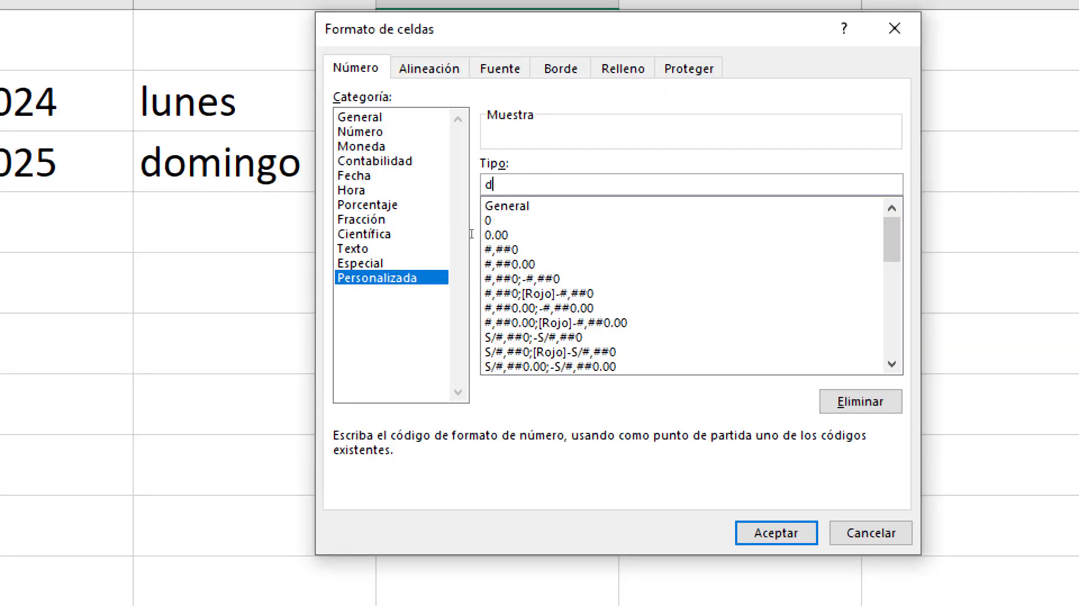
type("ddd")
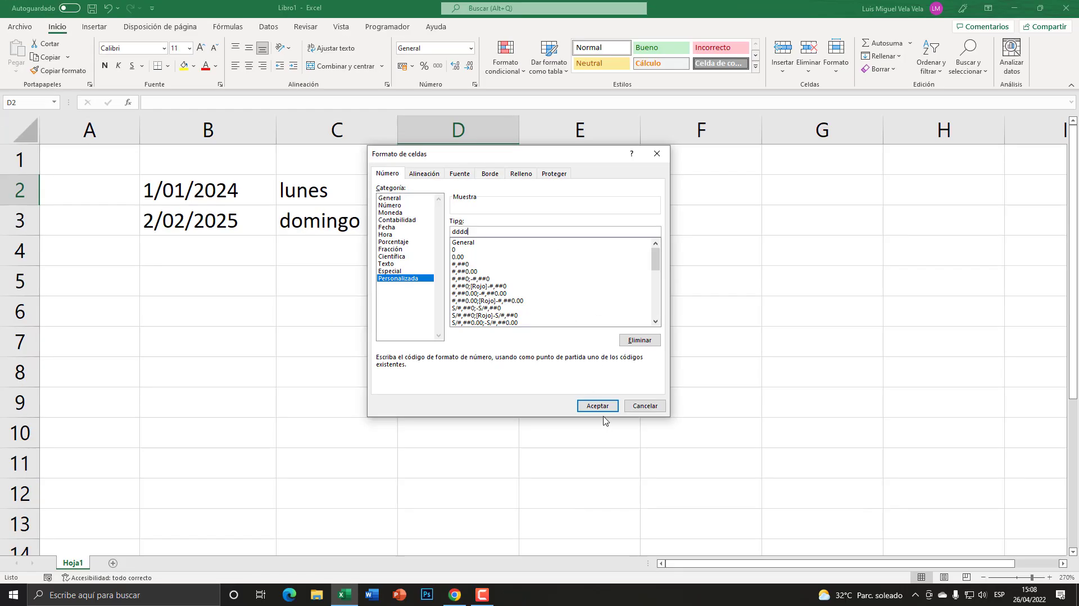
left_click(591, 406)
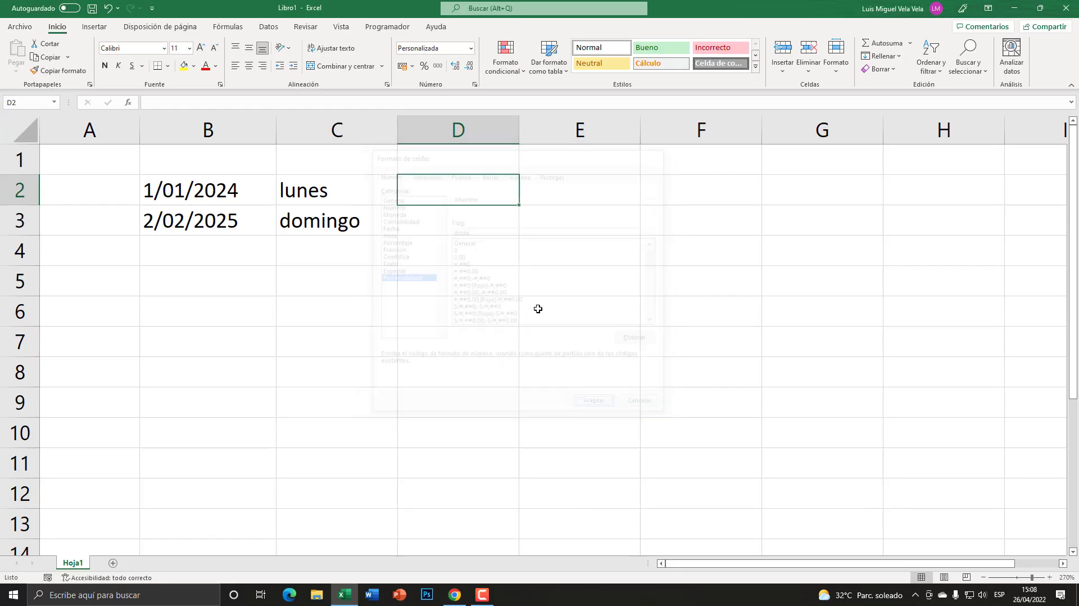
Enter =B2 in D2 so it displays lunes
type("=")
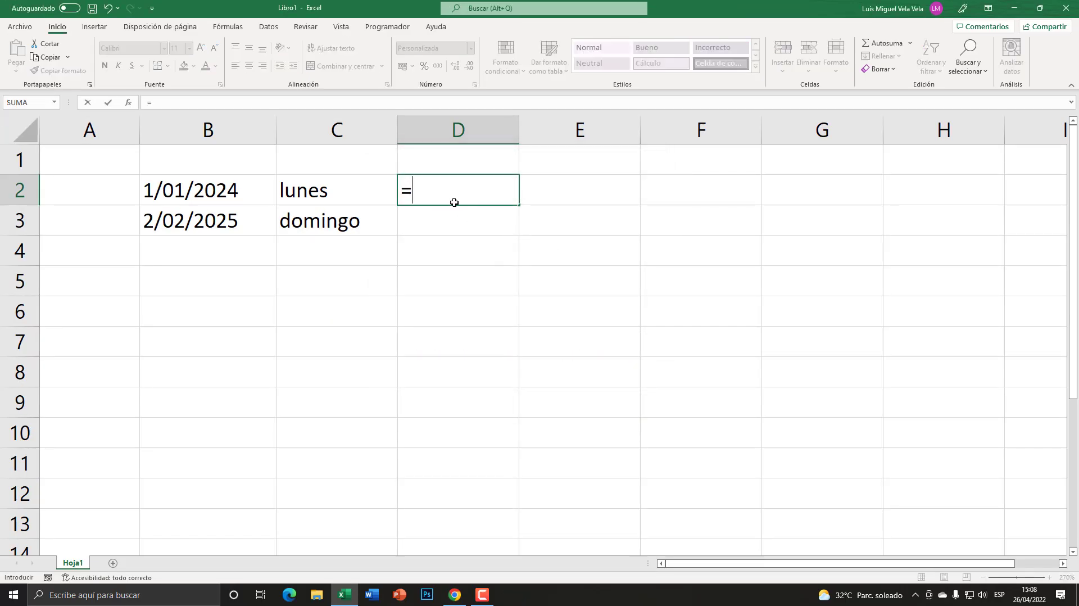
left_click(233, 189)
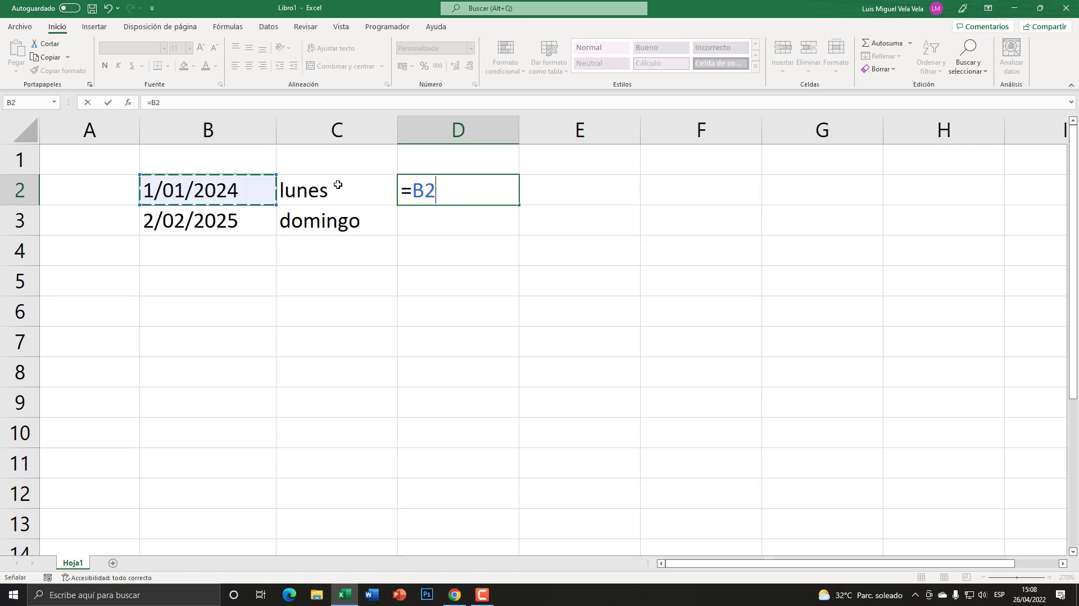
key("Return")
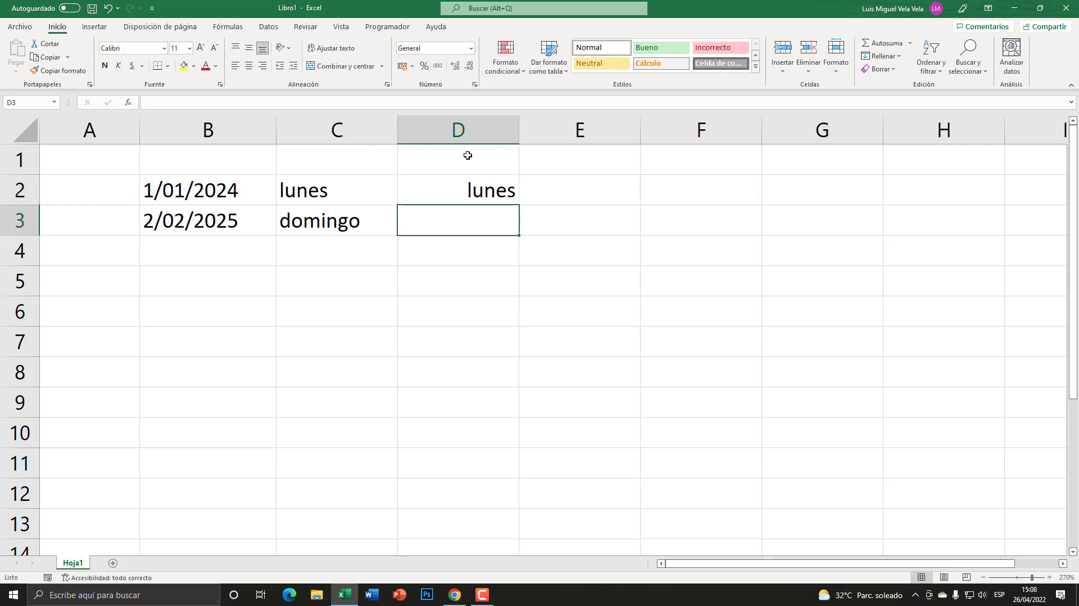
left_click(466, 182)
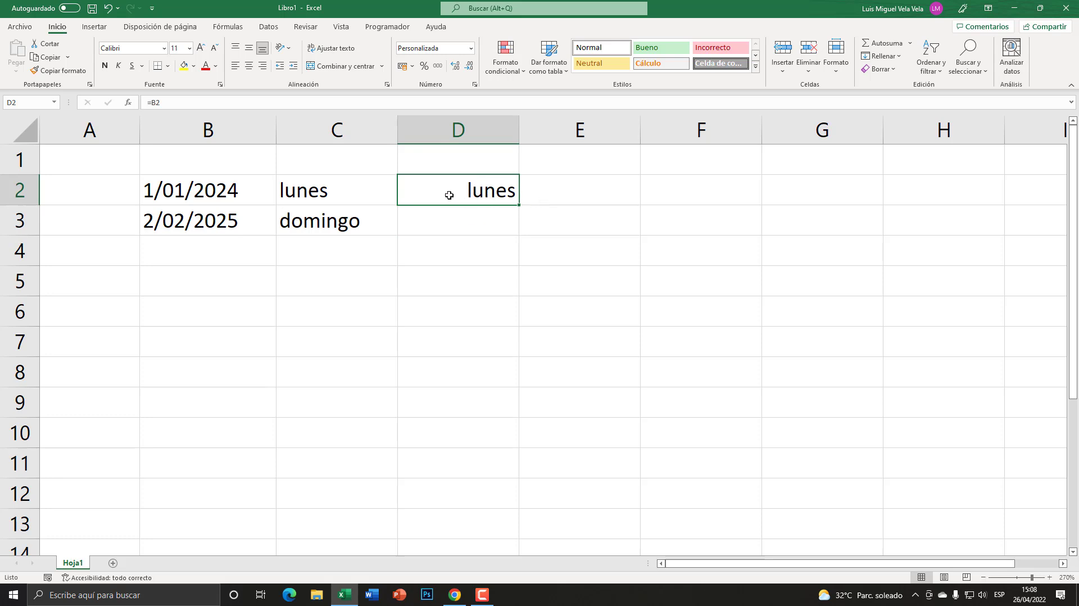
Change D2's custom format code to ddd so it displays lun
right_click(450, 195)
left_click(502, 453)
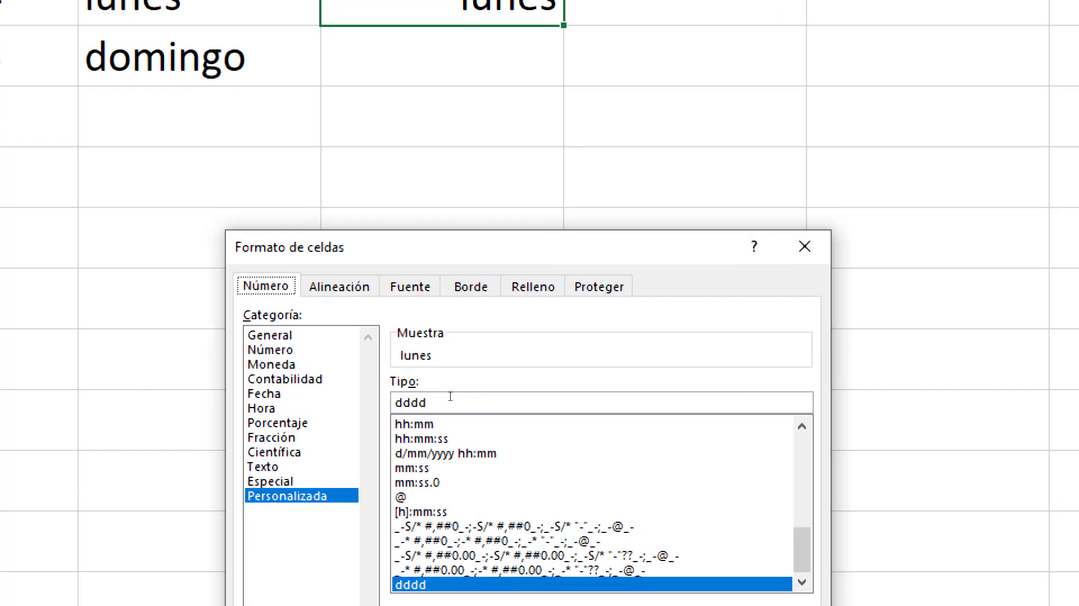
left_click(467, 390)
key("BackSpace")
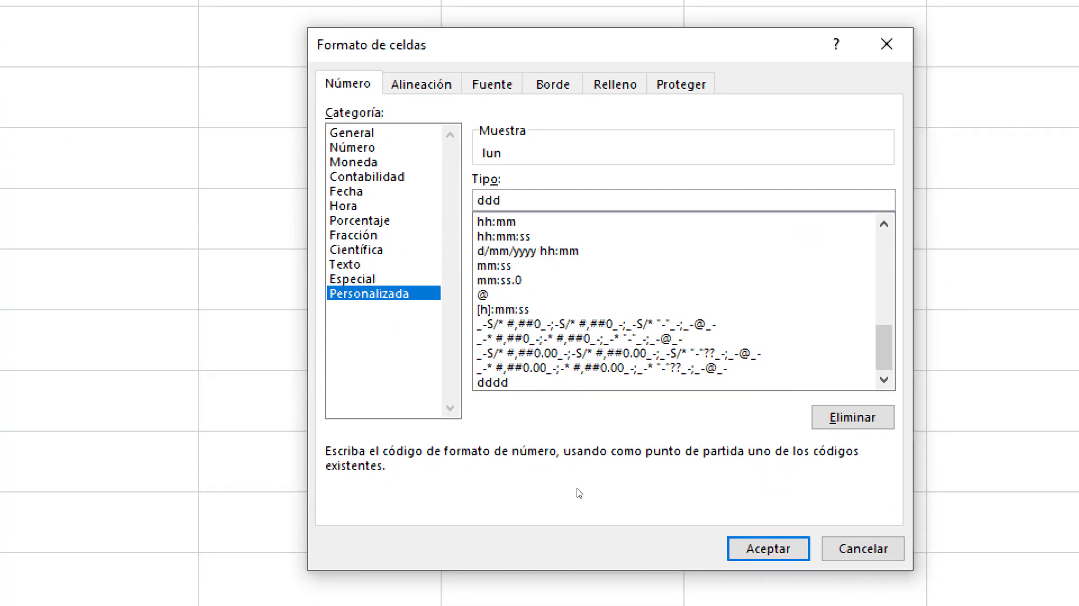
type("z<")
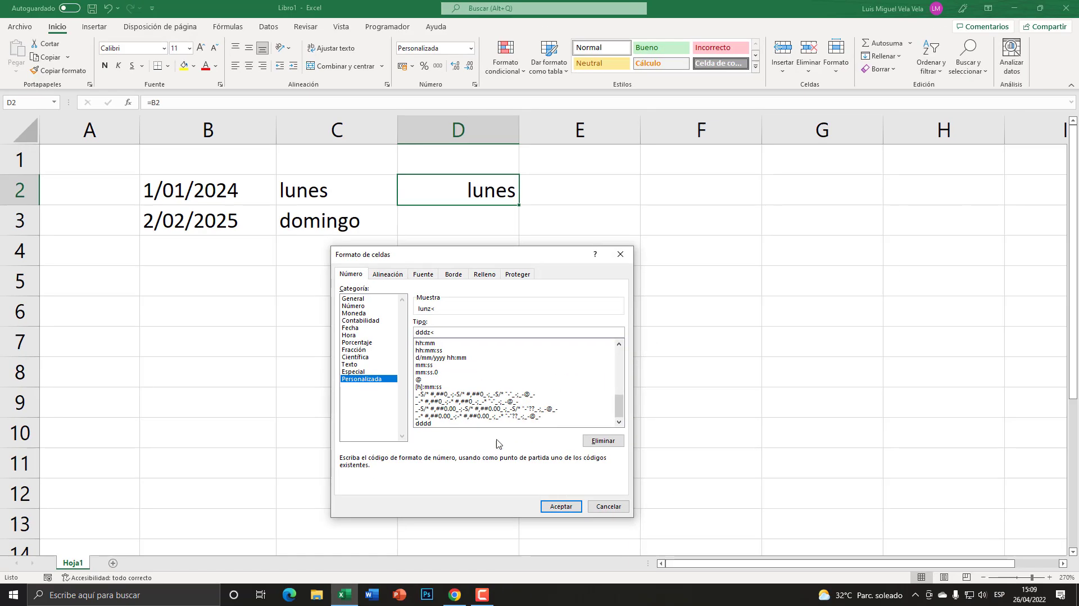
left_click(560, 506)
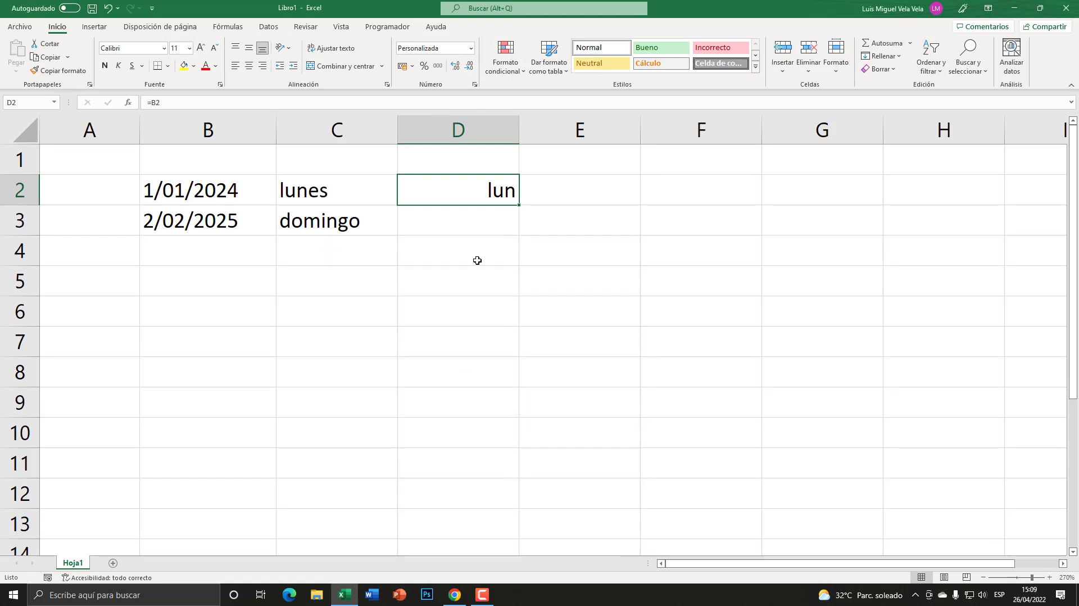
Fill D2 down to D3 so it shows dom, checking D3's =B3 formula
left_click_drag(519, 204, 514, 231)
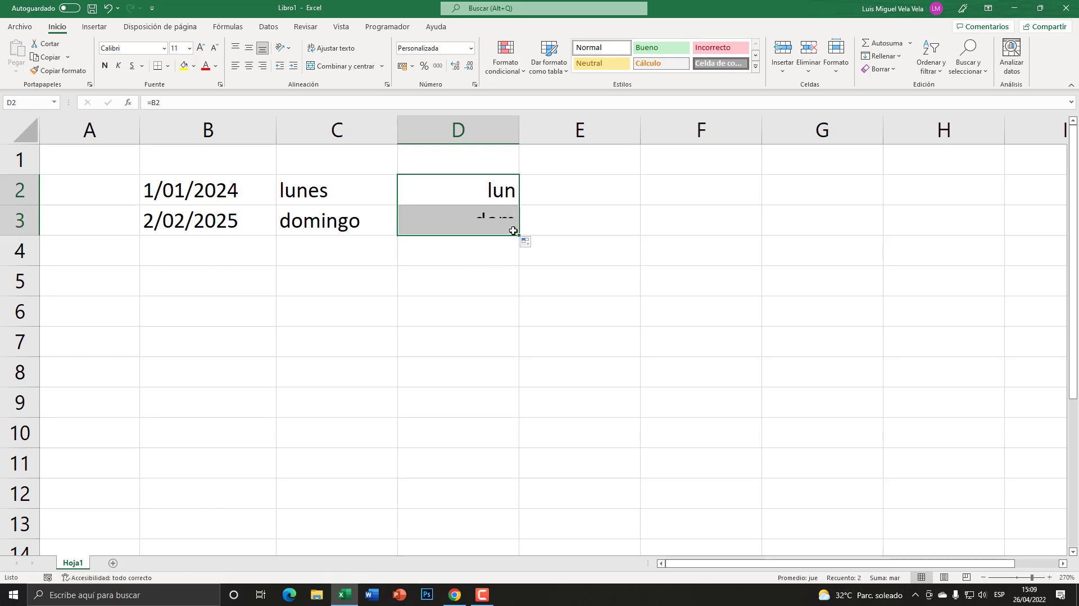
left_click(466, 224)
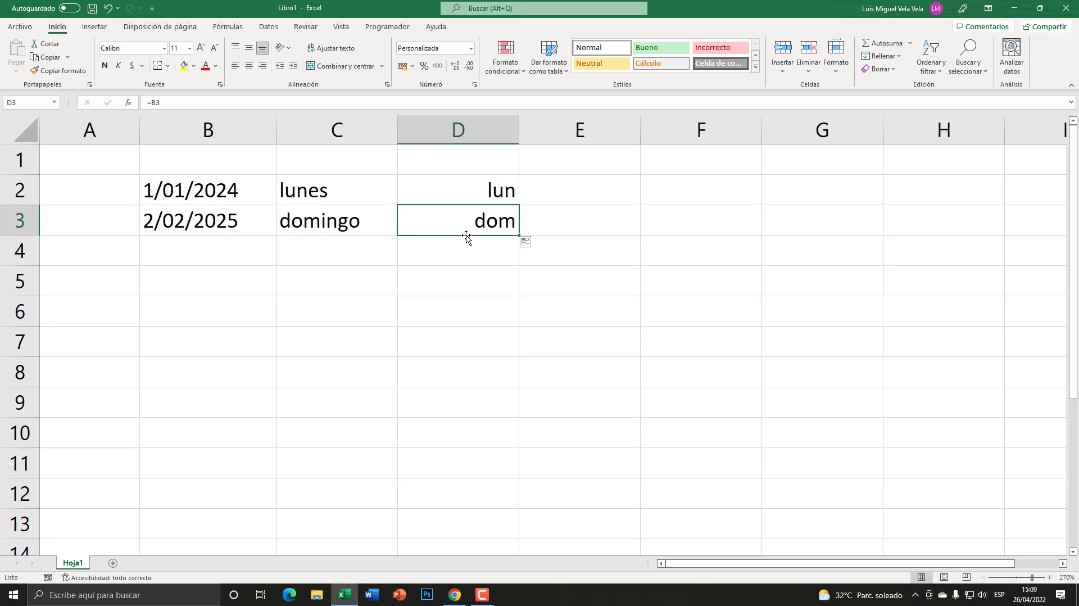
left_click(483, 595)
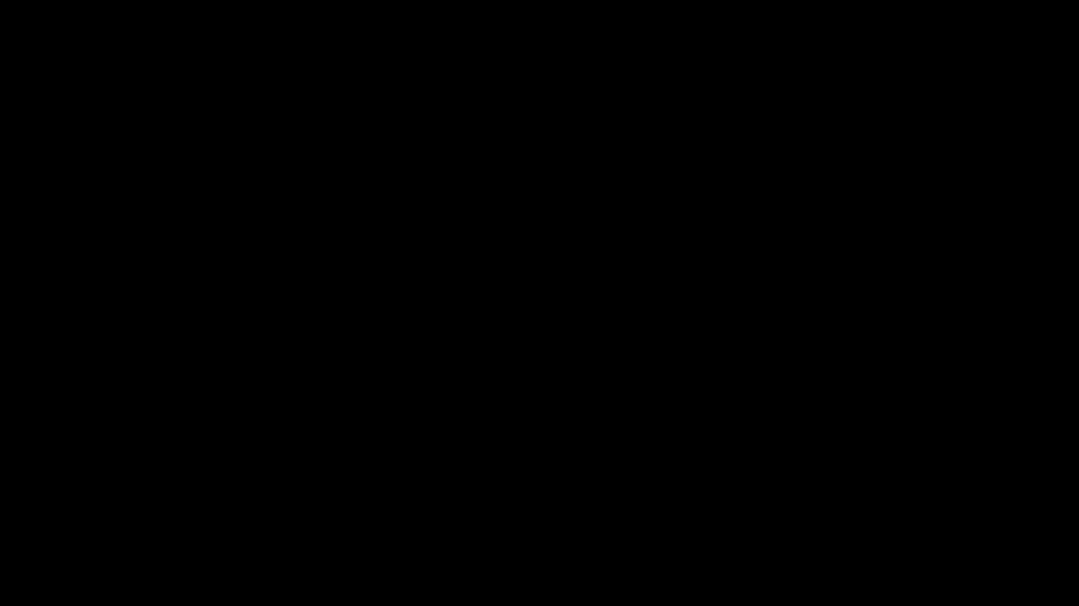